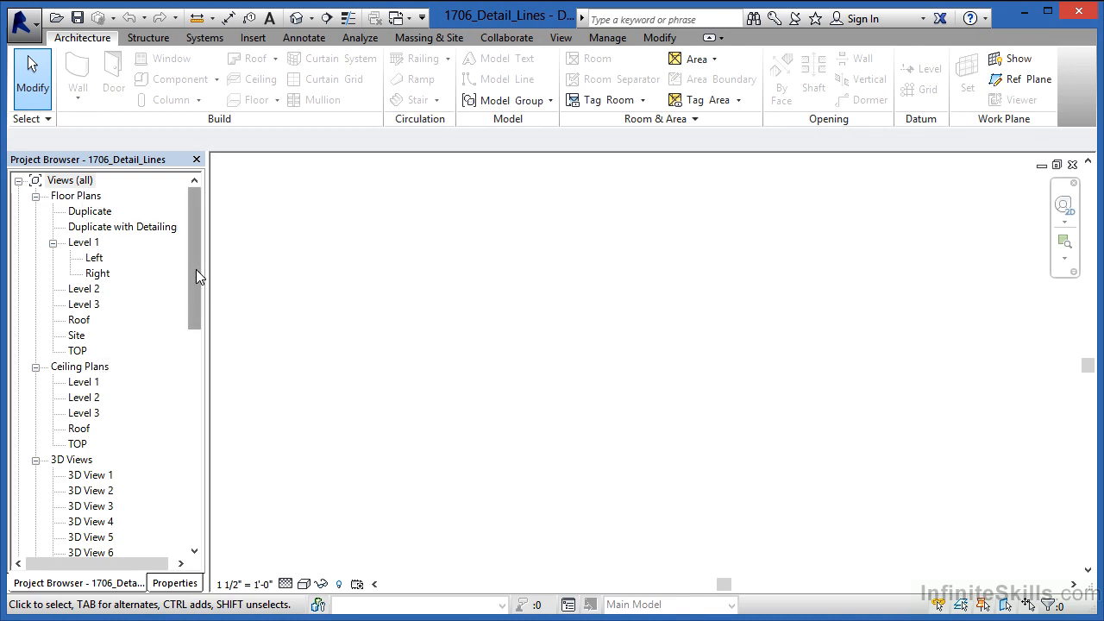
# - Locate the Detail Lines view under Drafting Views (Detail) in the project's view list
pyautogui.moveTo(196, 270); pyautogui.dragTo(196, 352)
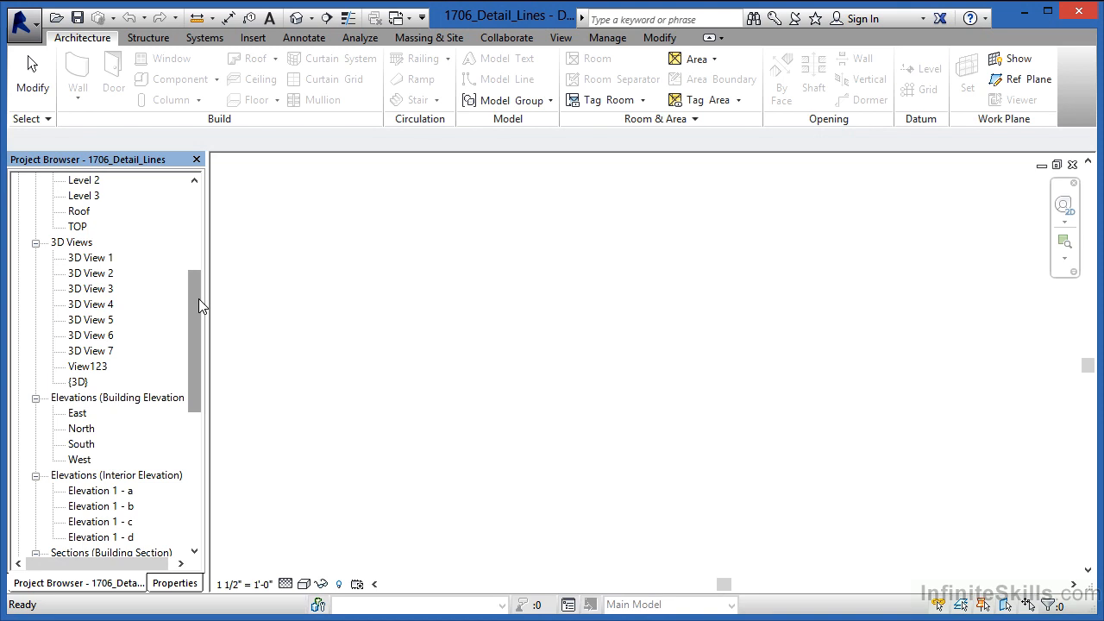
pyautogui.moveTo(198, 305); pyautogui.dragTo(199, 430)
pyautogui.click(35, 351)
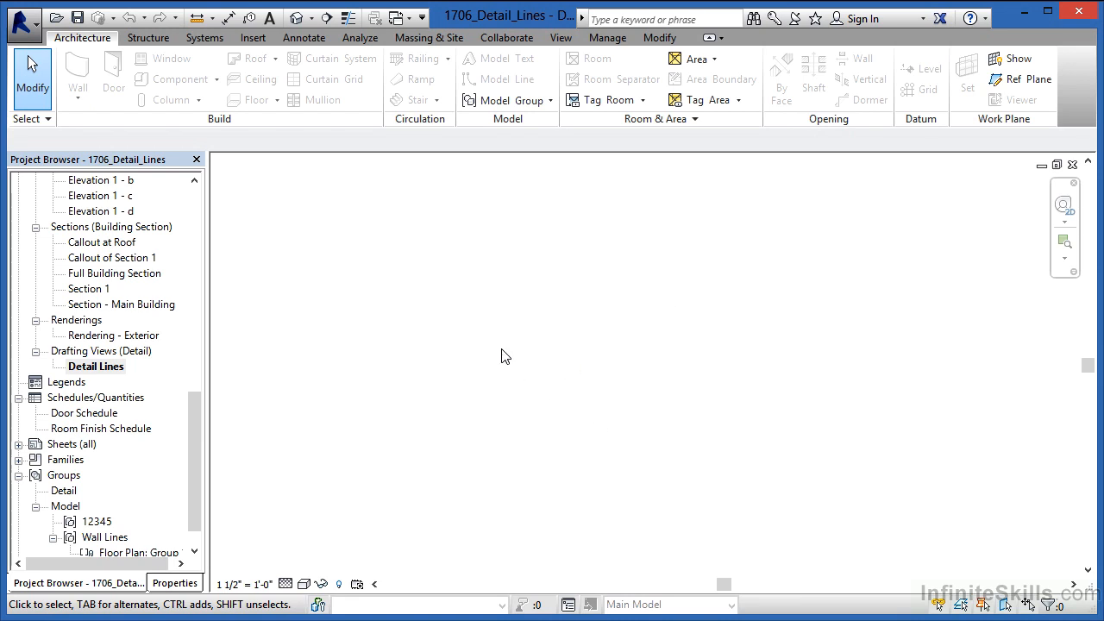
# - Draw an open chain of thin detail lines: about 16'-0" across, 6'-6" down, then back underneath with a rectangular notch stepping up
pyautogui.click(316, 39)
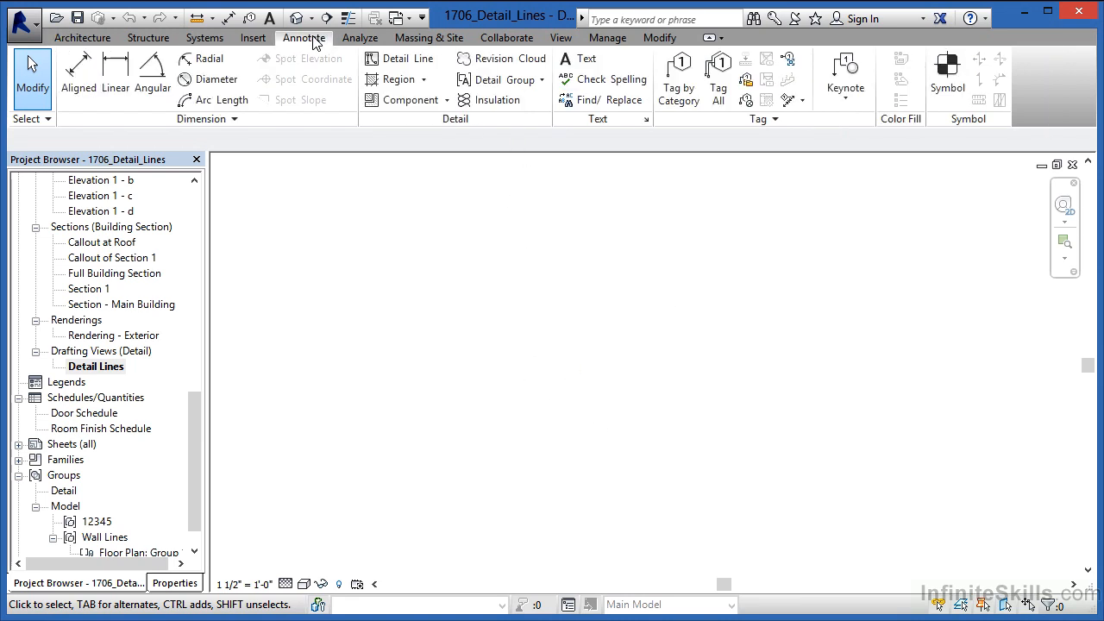
pyautogui.click(409, 69)
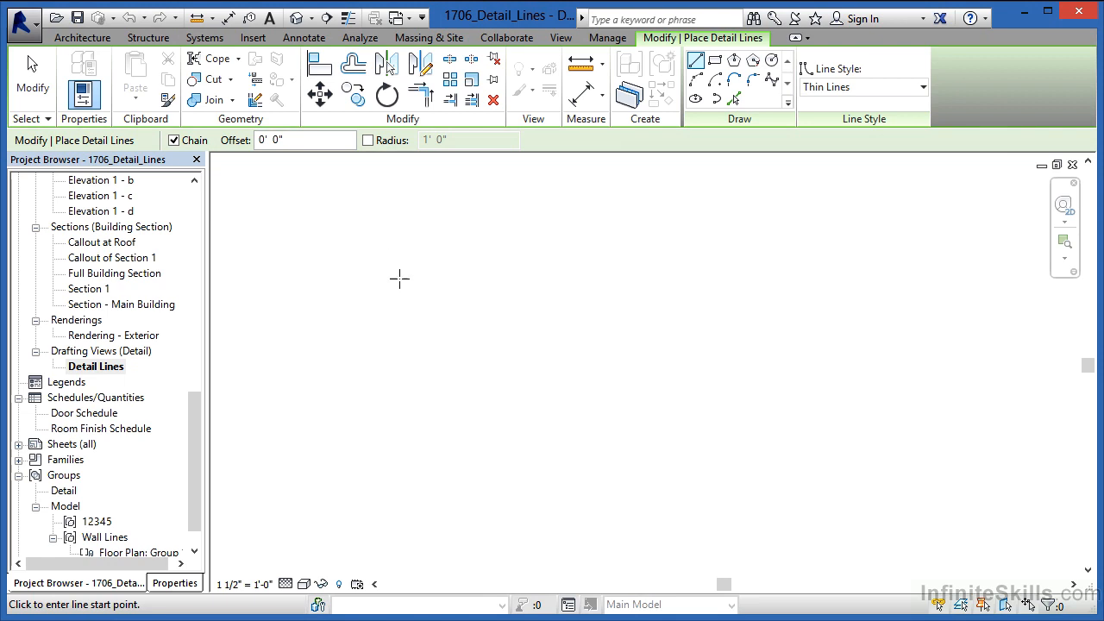
pyautogui.click(399, 277)
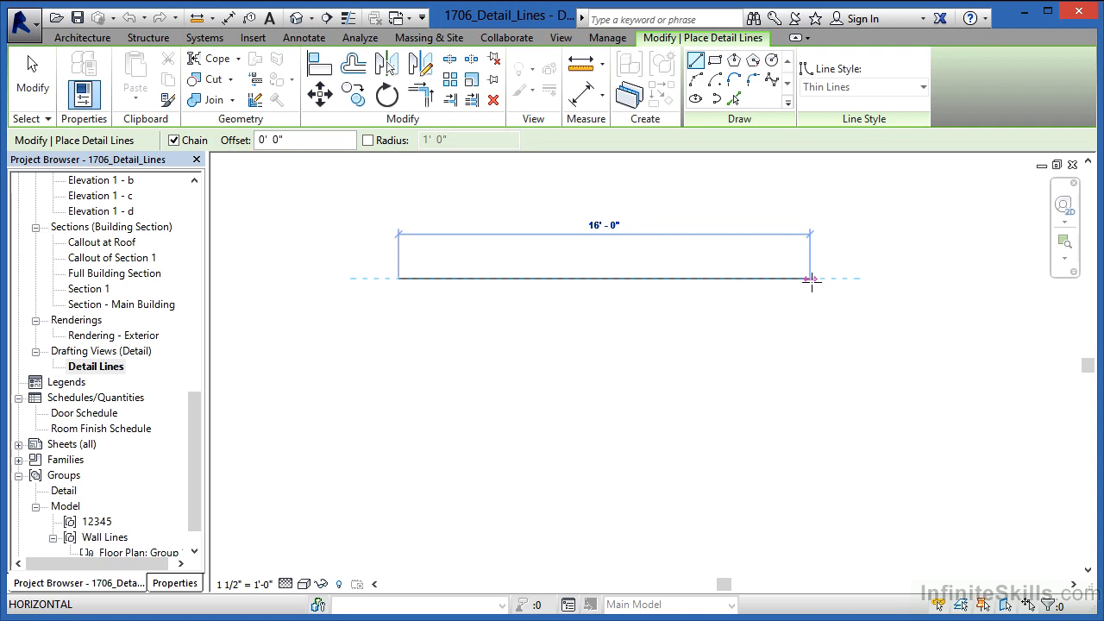
pyautogui.click(811, 278)
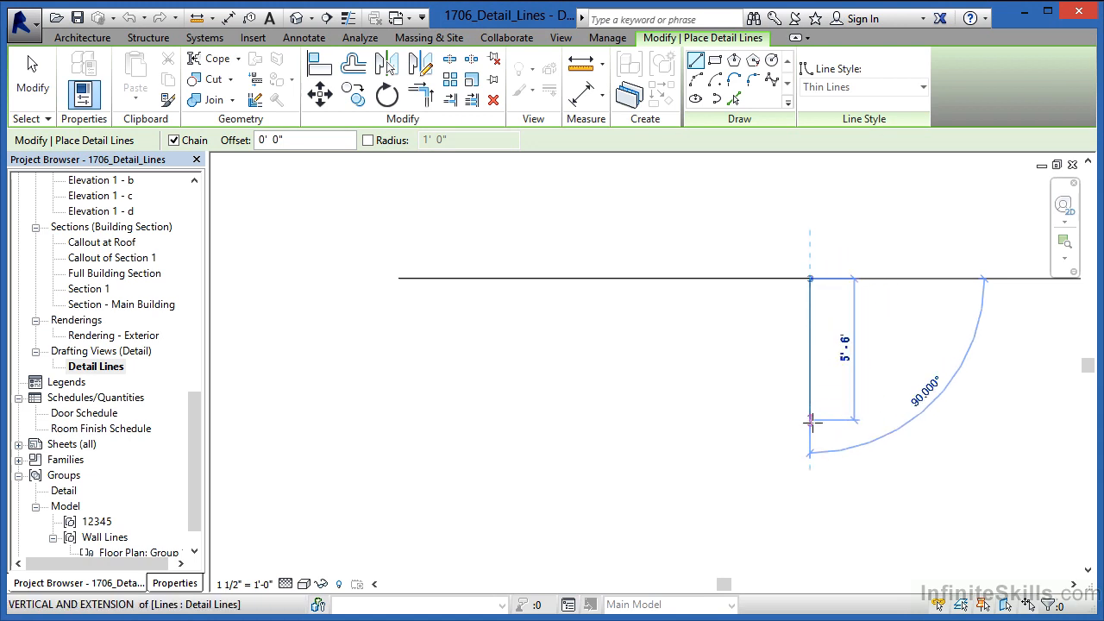
pyautogui.click(811, 446)
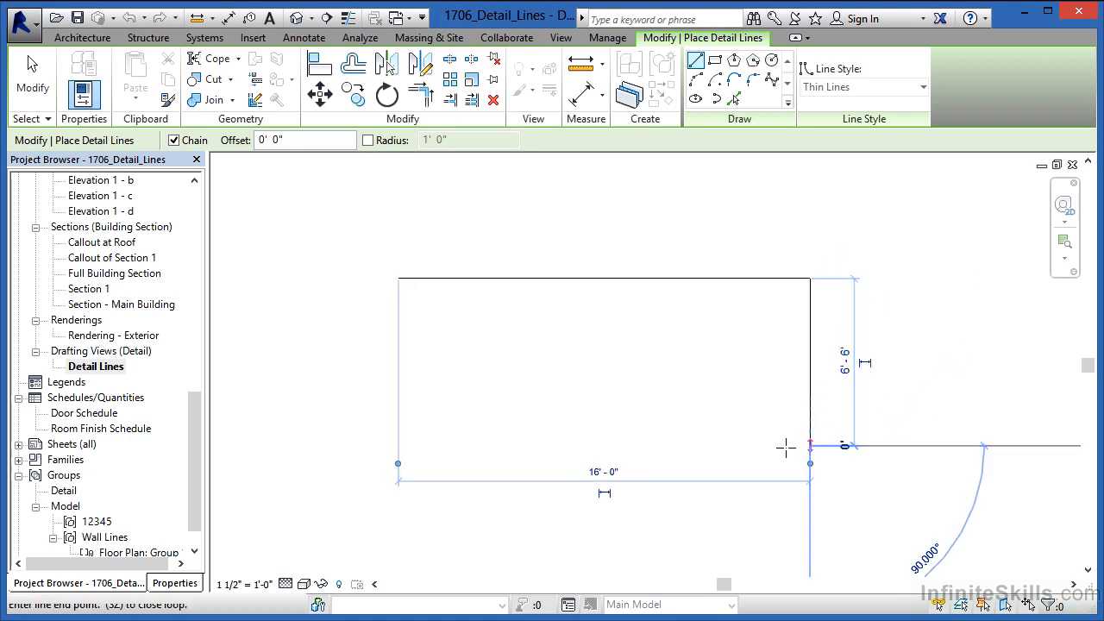
pyautogui.click(617, 445)
pyautogui.click(617, 369)
pyautogui.click(527, 369)
pyautogui.click(527, 420)
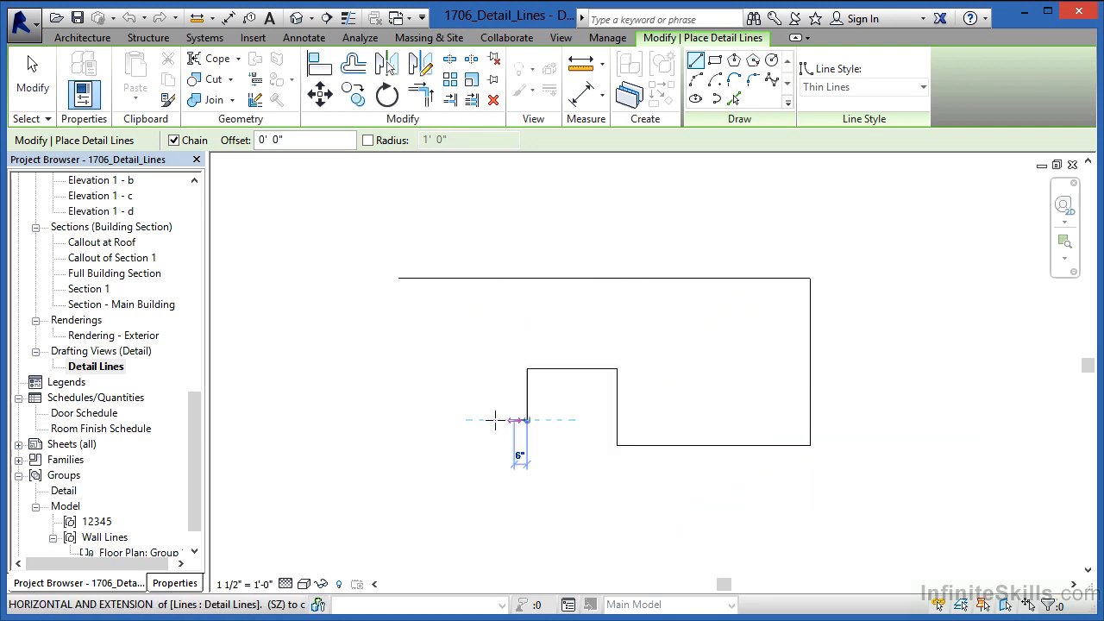
pyautogui.click(463, 420)
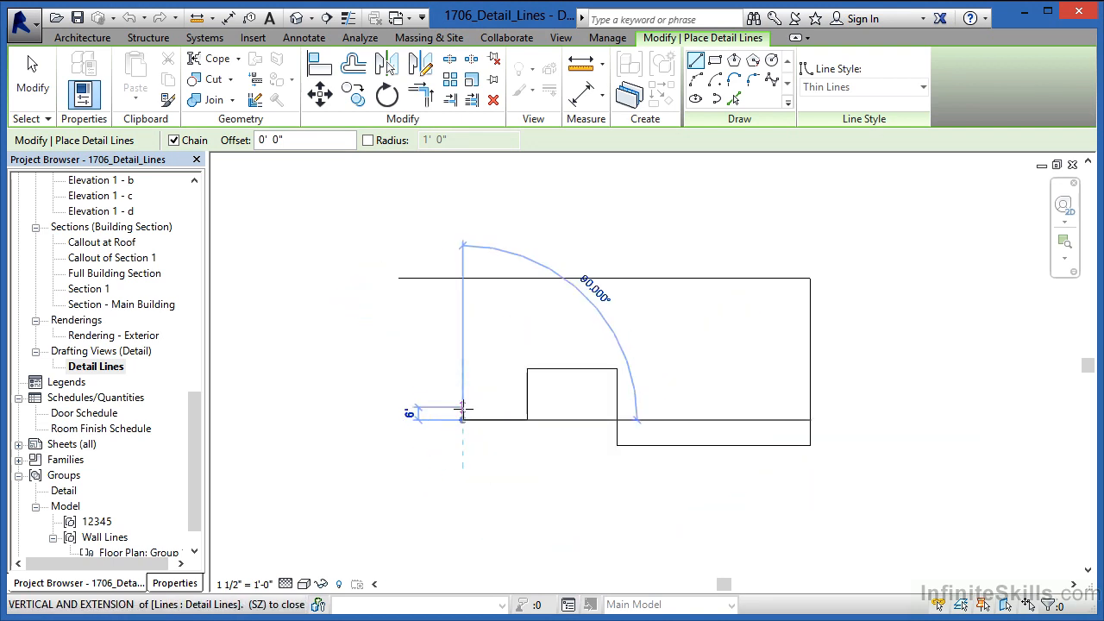
pyautogui.press('Escape')
pyautogui.press('Escape')
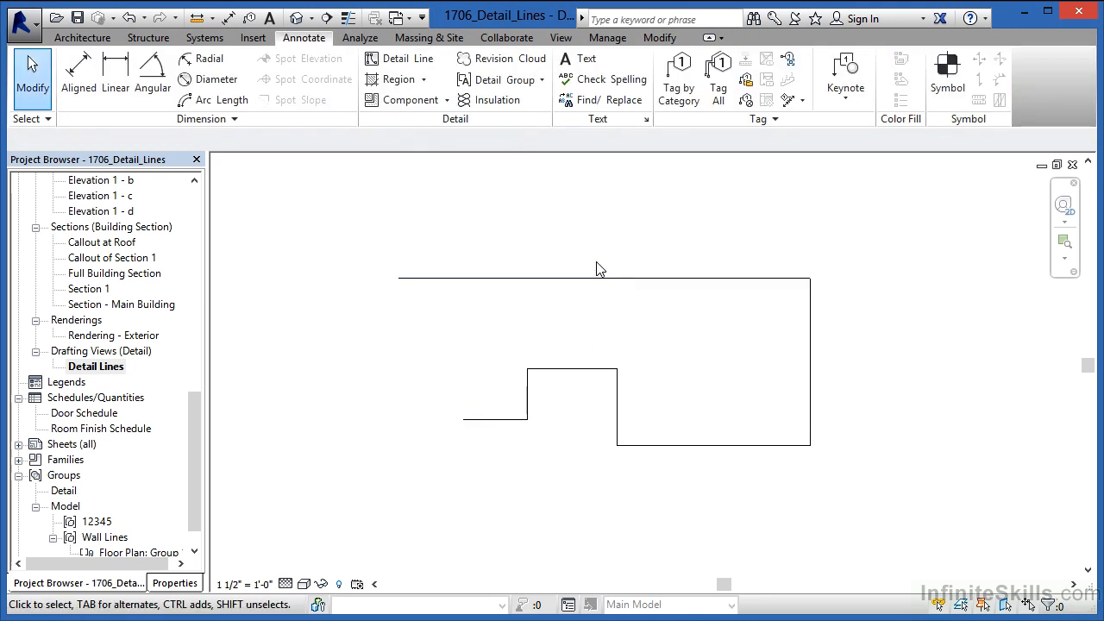
# - With chaining off, draw three separate parallel vertical detail lines about 5'-6" long beside the open end of the outline
pyautogui.click(409, 60)
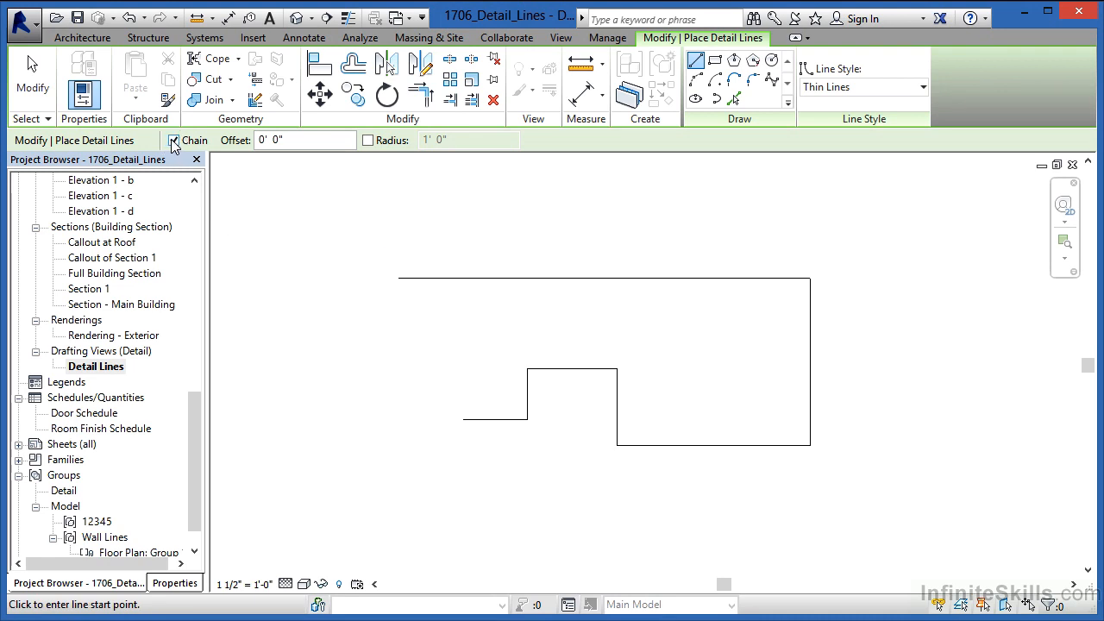
pyautogui.click(308, 279)
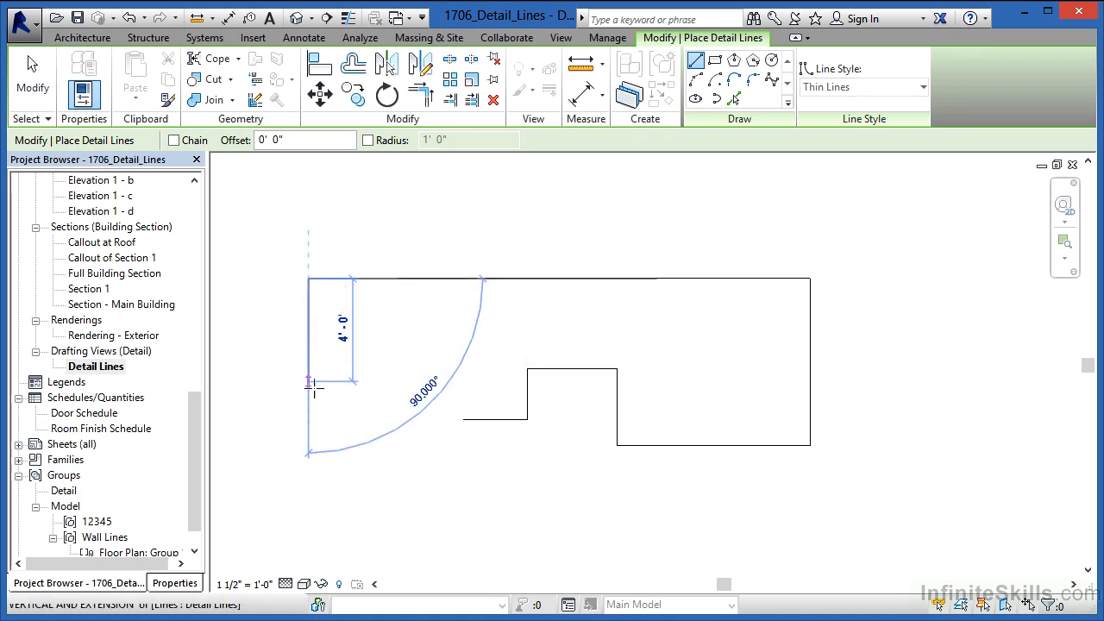
pyautogui.click(308, 419)
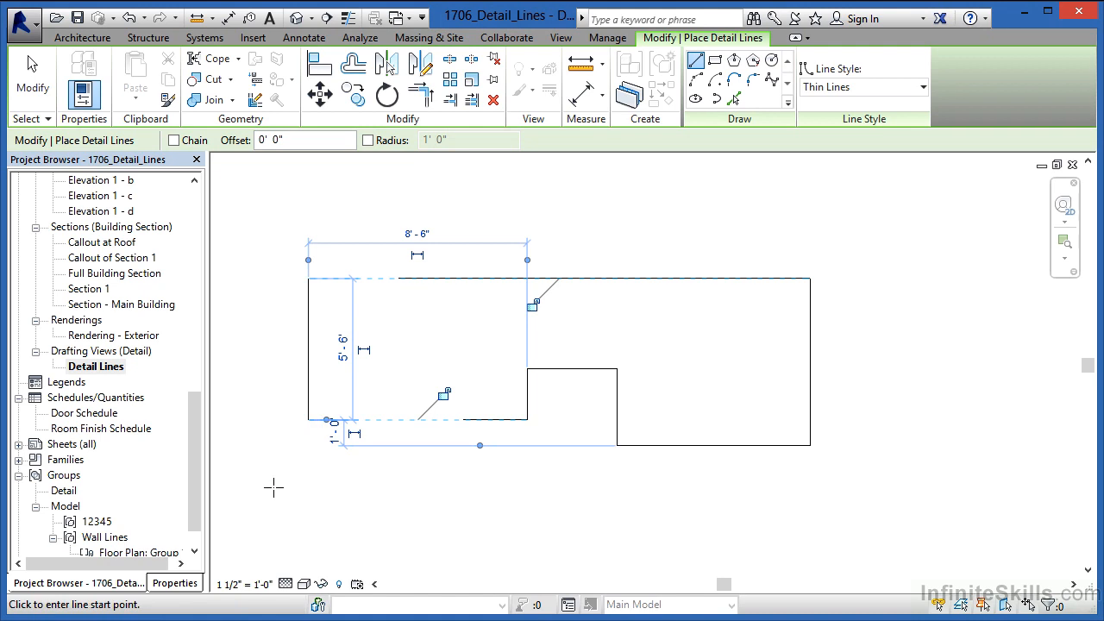
pyautogui.click(265, 279)
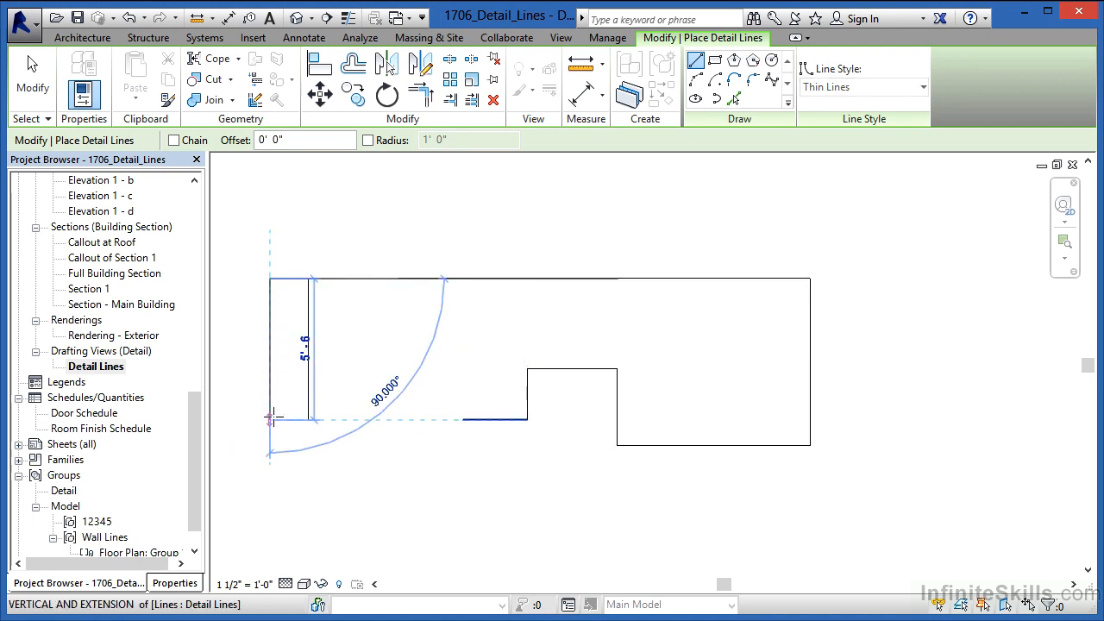
pyautogui.click(270, 420)
pyautogui.click(350, 279)
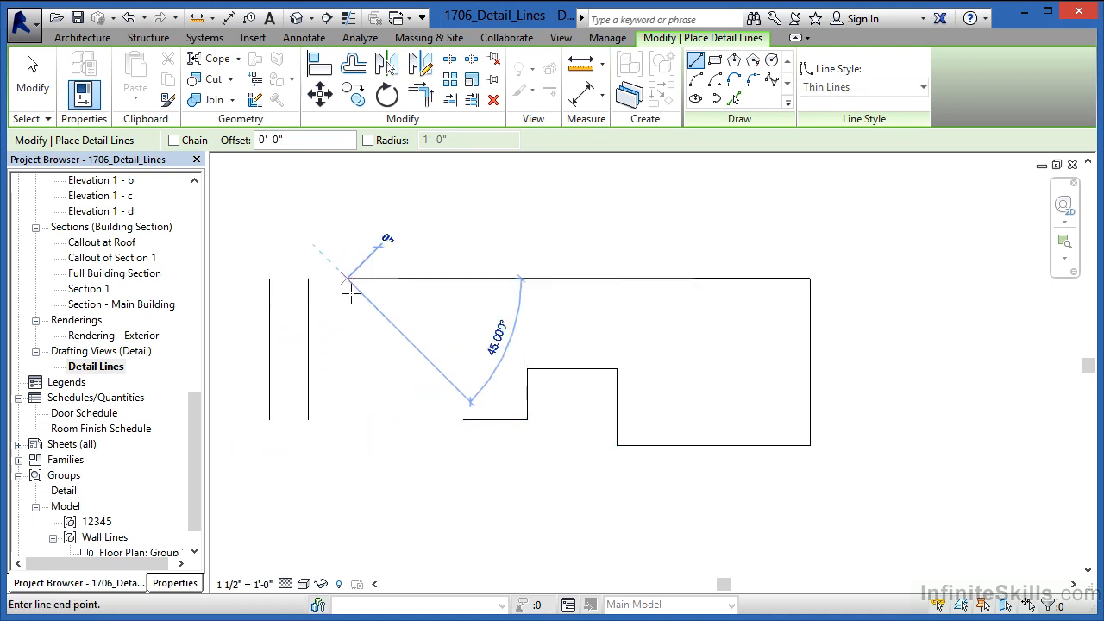
pyautogui.click(347, 420)
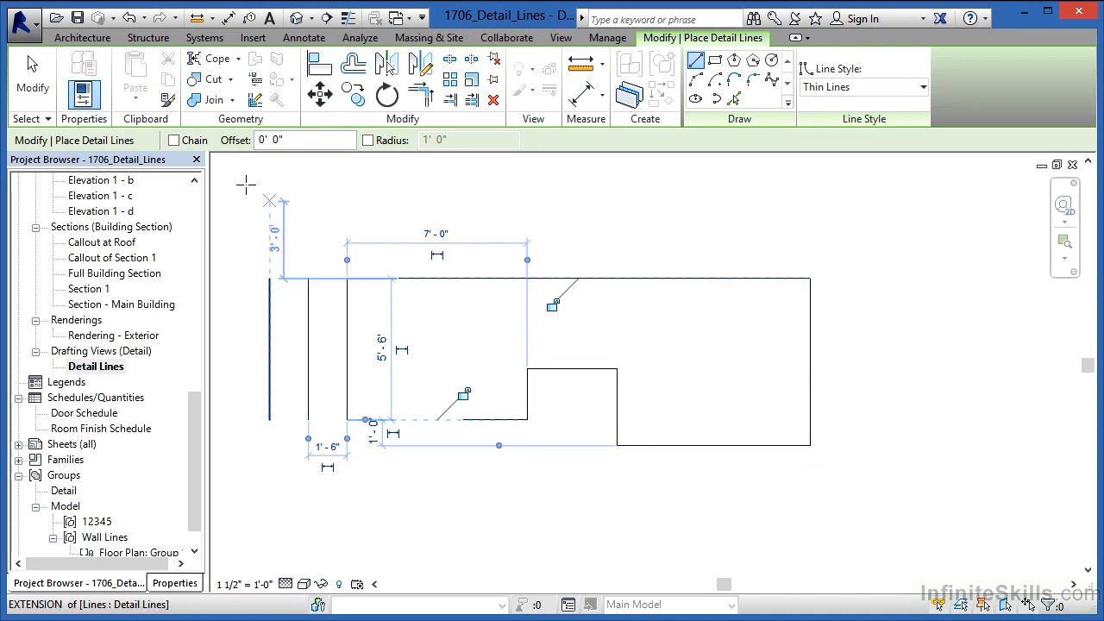
# - Turn chaining back on and draw a three-segment stepped detail line above the outline, ending in a horizontal segment about 2'-0" long
pyautogui.click(173, 141)
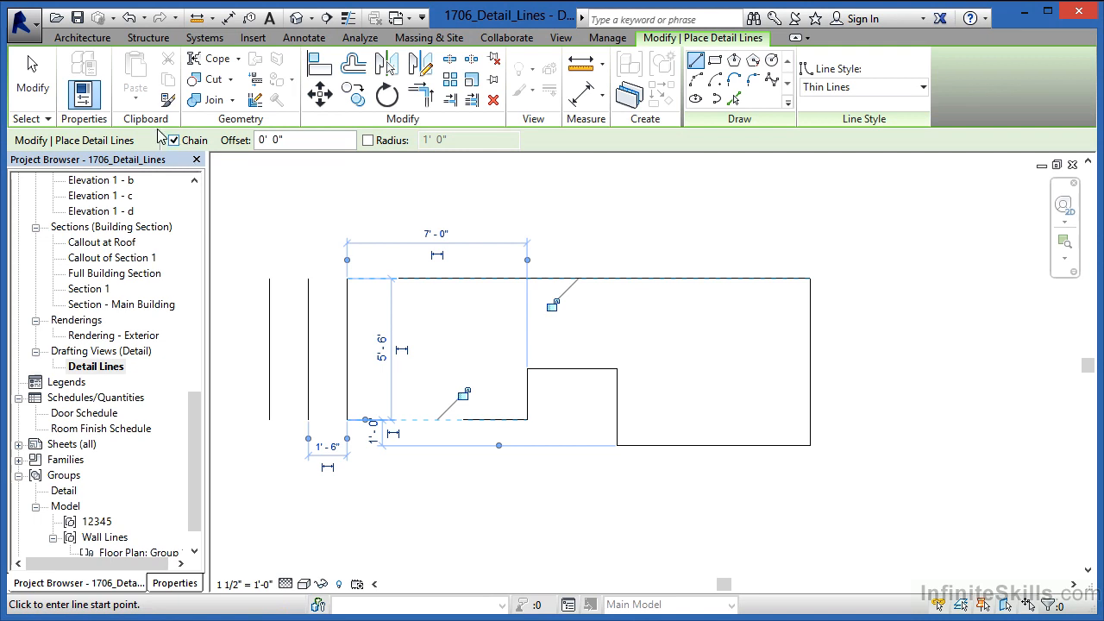
pyautogui.click(740, 217)
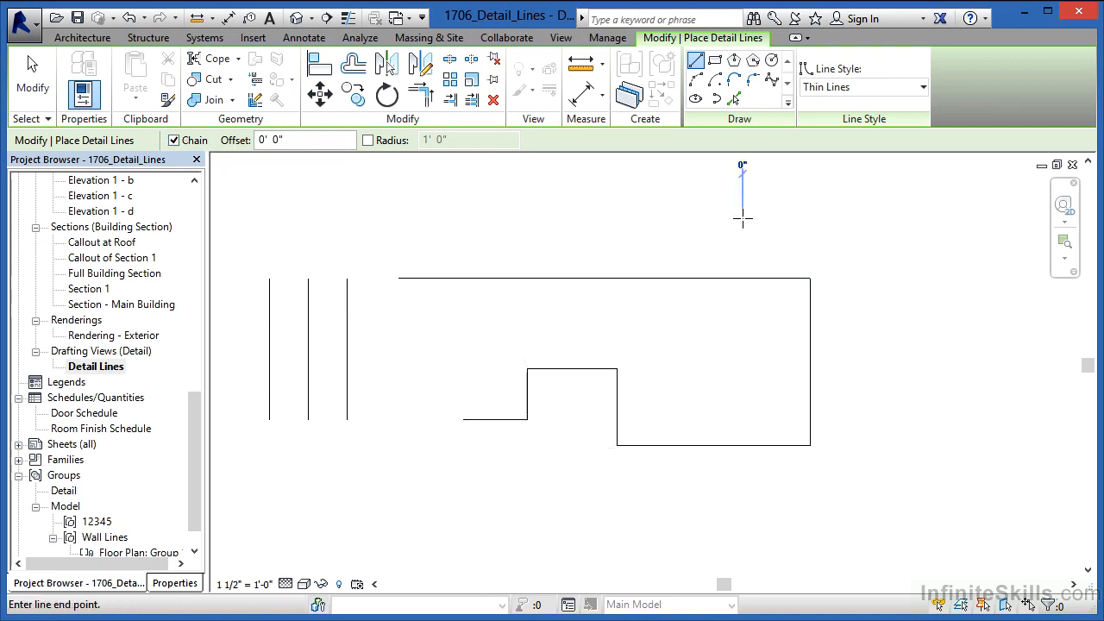
pyautogui.click(819, 218)
pyautogui.click(820, 256)
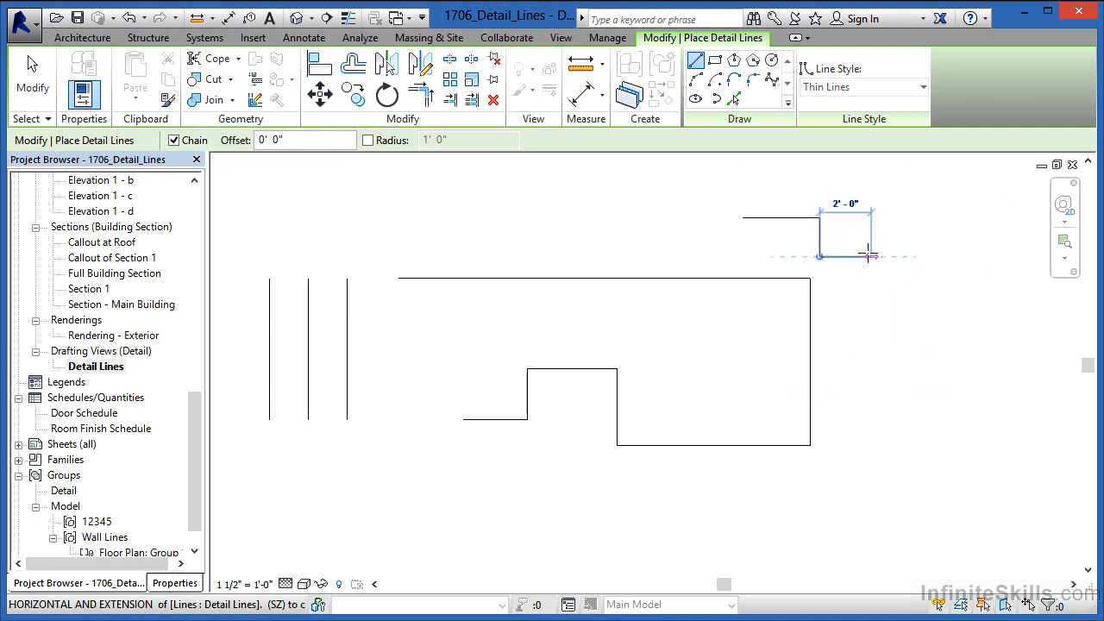
pyautogui.click(873, 256)
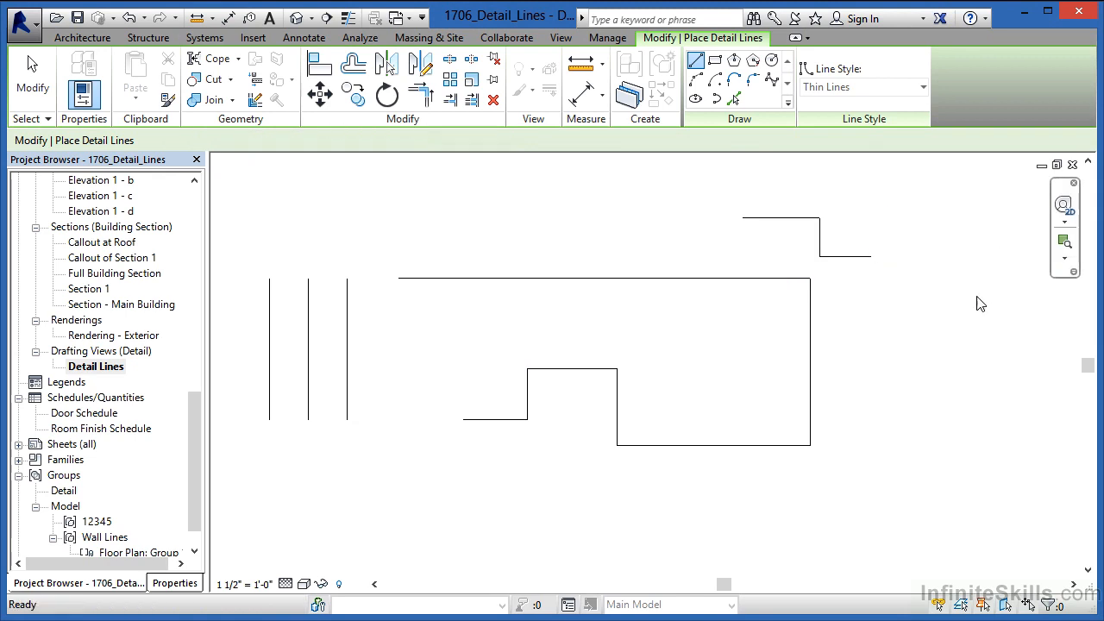
pyautogui.press('Escape')
pyautogui.press('Escape')
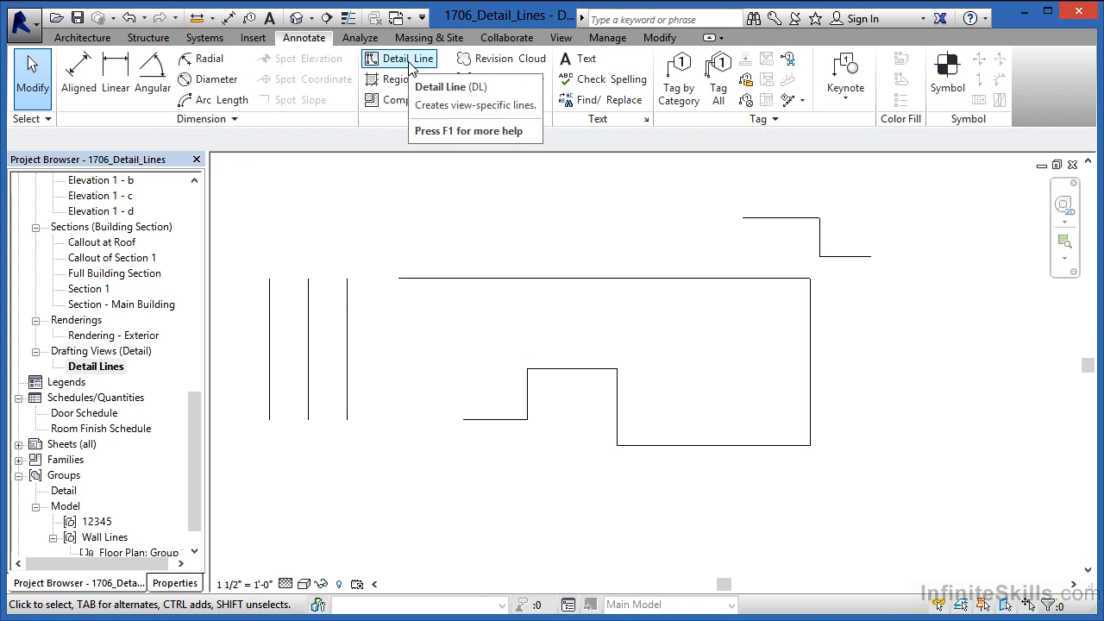
# - Draw a detail-line rectangle about 6'-0" by 4'-6" beside the outline, below the stepped line
pyautogui.click(409, 61)
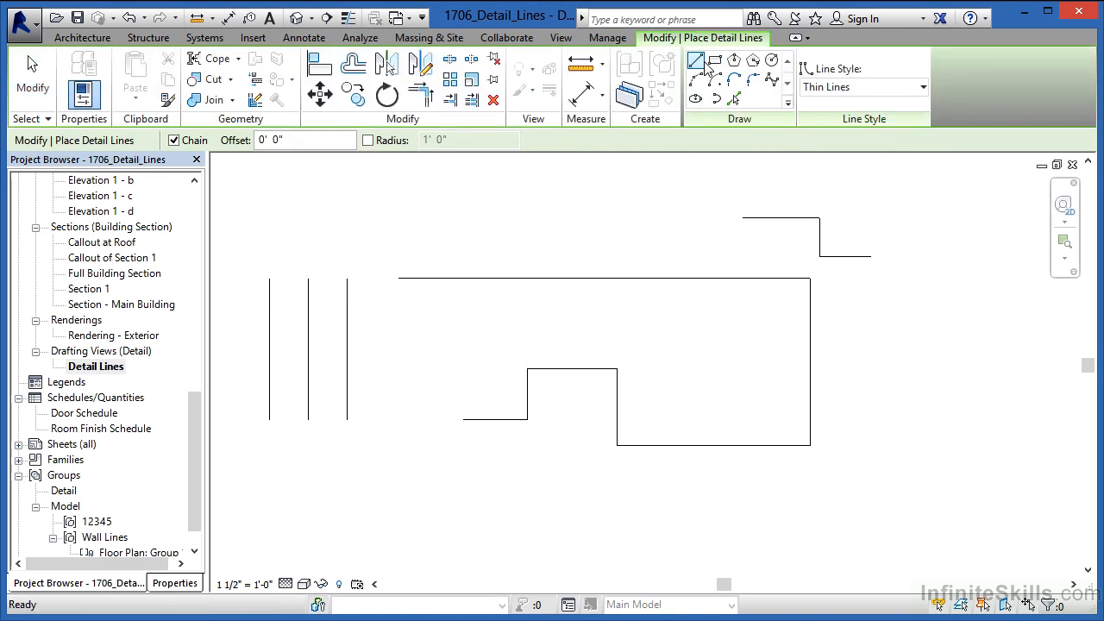
pyautogui.click(716, 61)
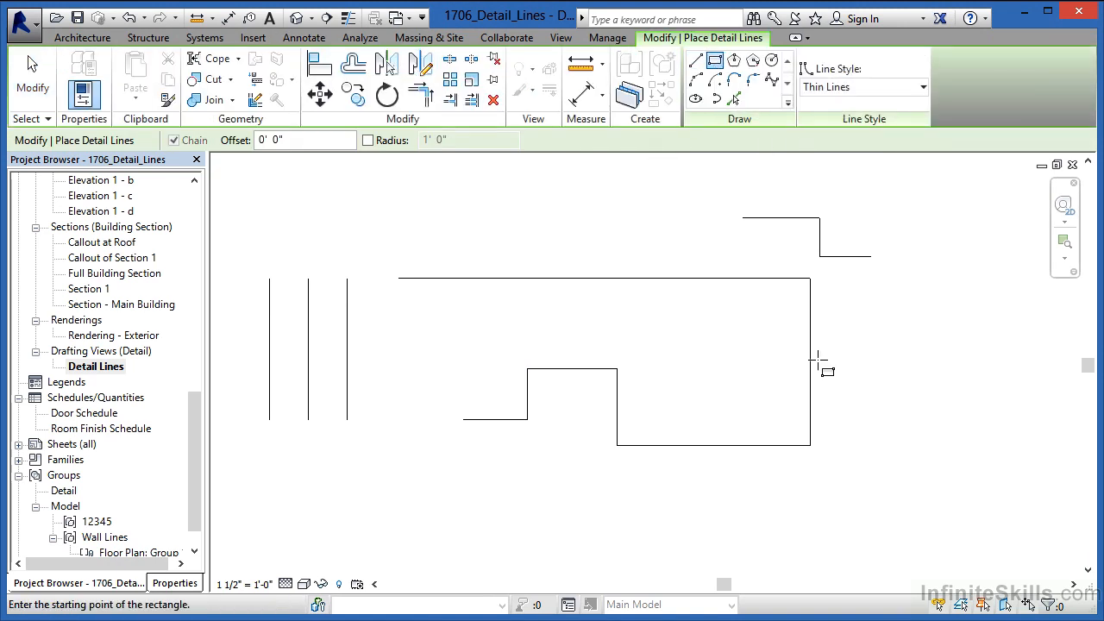
pyautogui.click(842, 309)
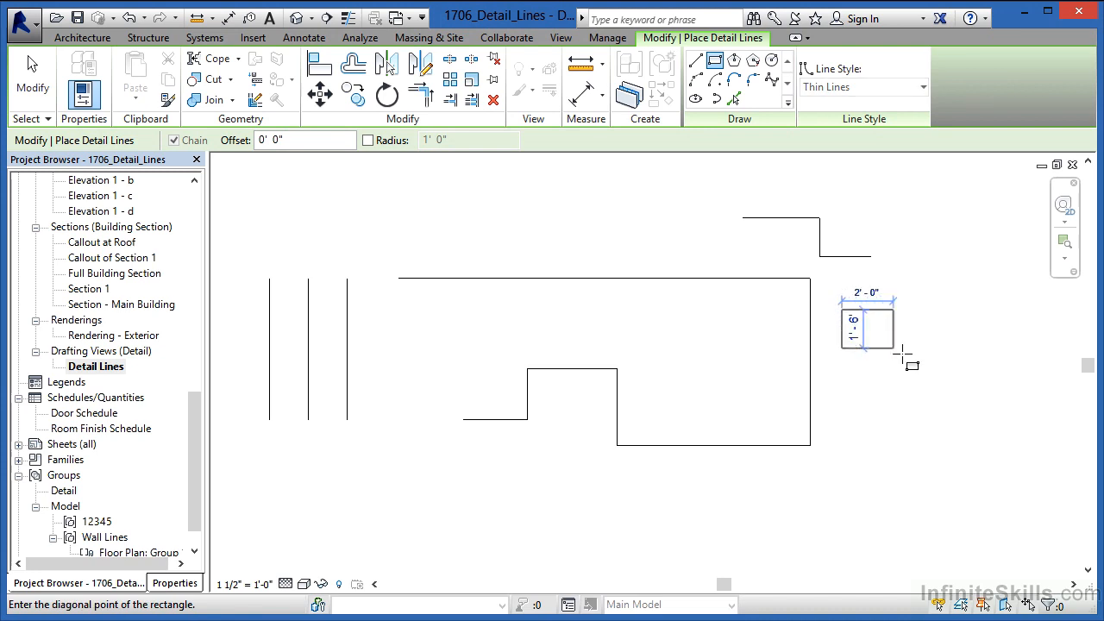
pyautogui.click(996, 424)
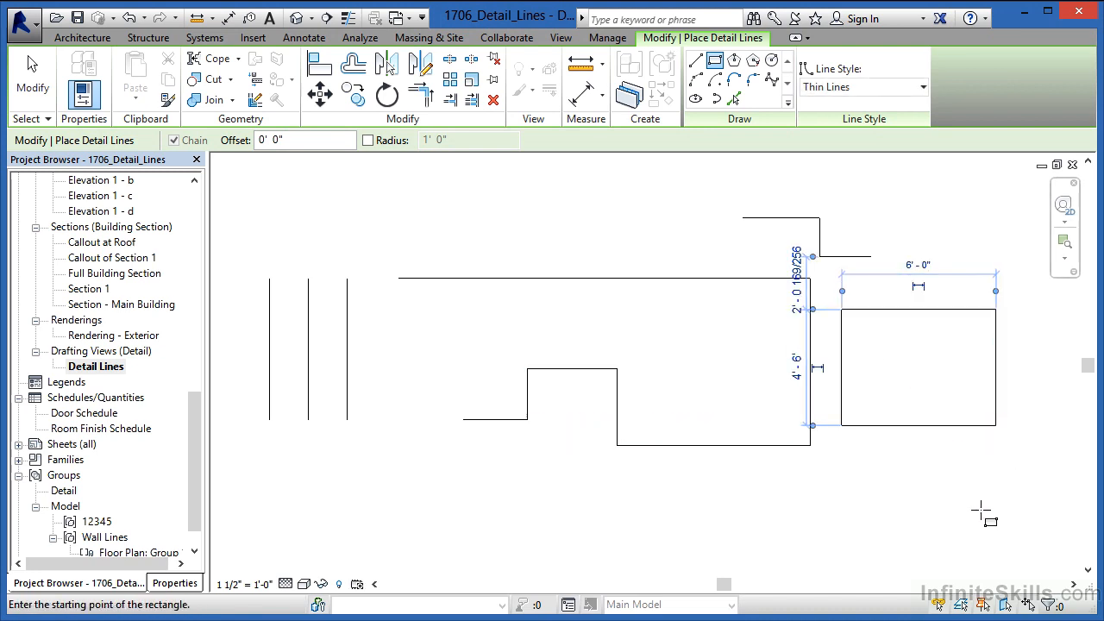
# - Draw an inscribed polygon with 8 sides and a radius of about 2'-0" above the outline's long horizontal line
pyautogui.click(735, 60)
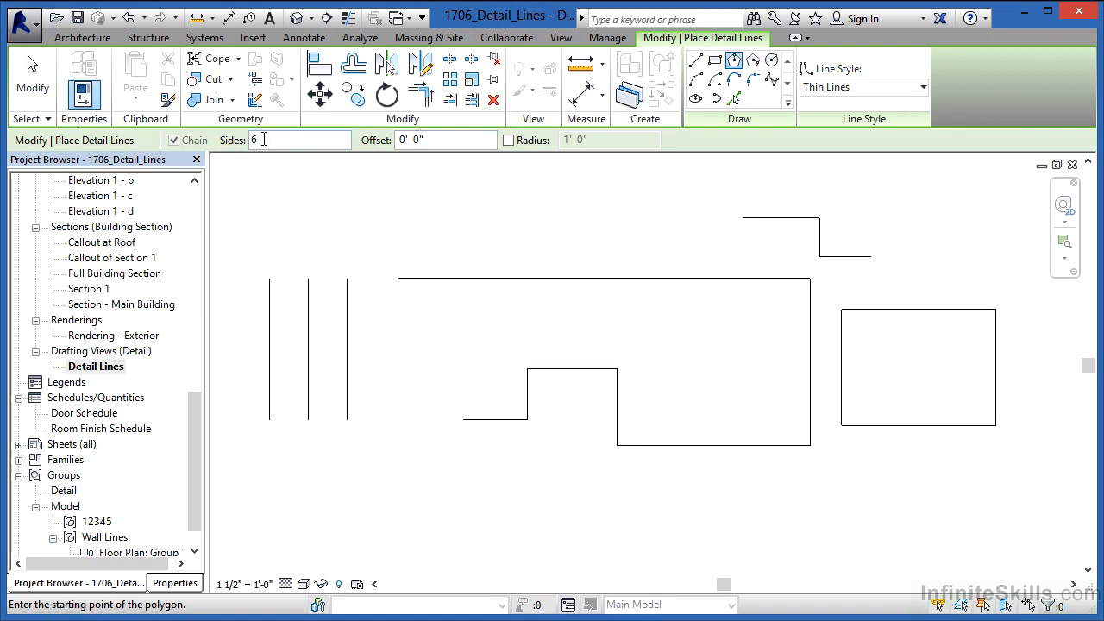
pyautogui.moveTo(264, 139); pyautogui.dragTo(247, 139)
pyautogui.click(490, 219)
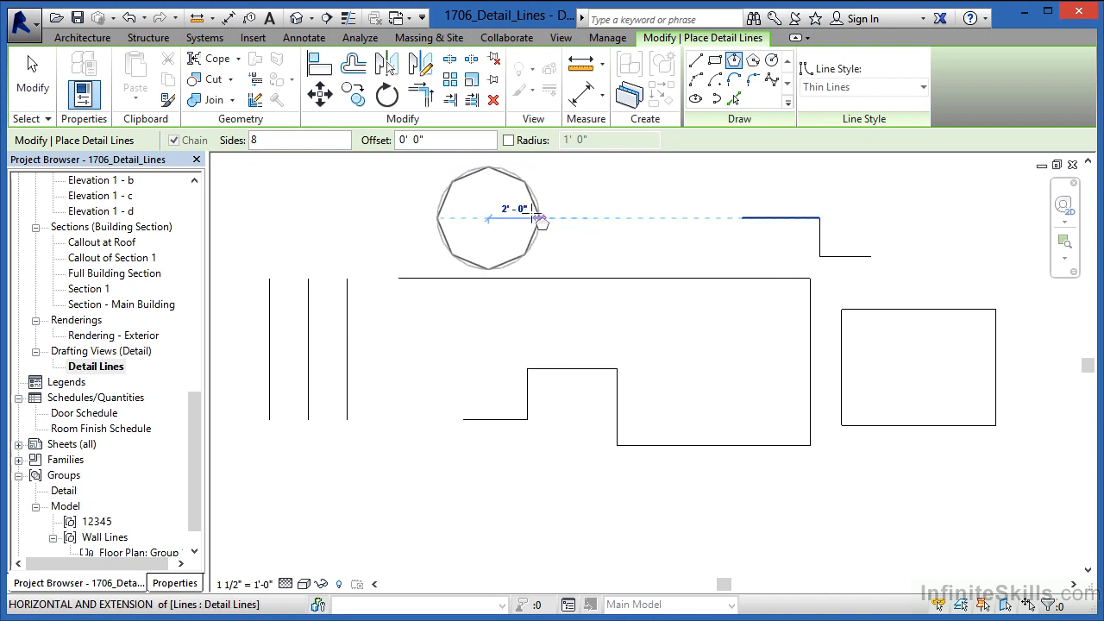
pyautogui.click(433, 217)
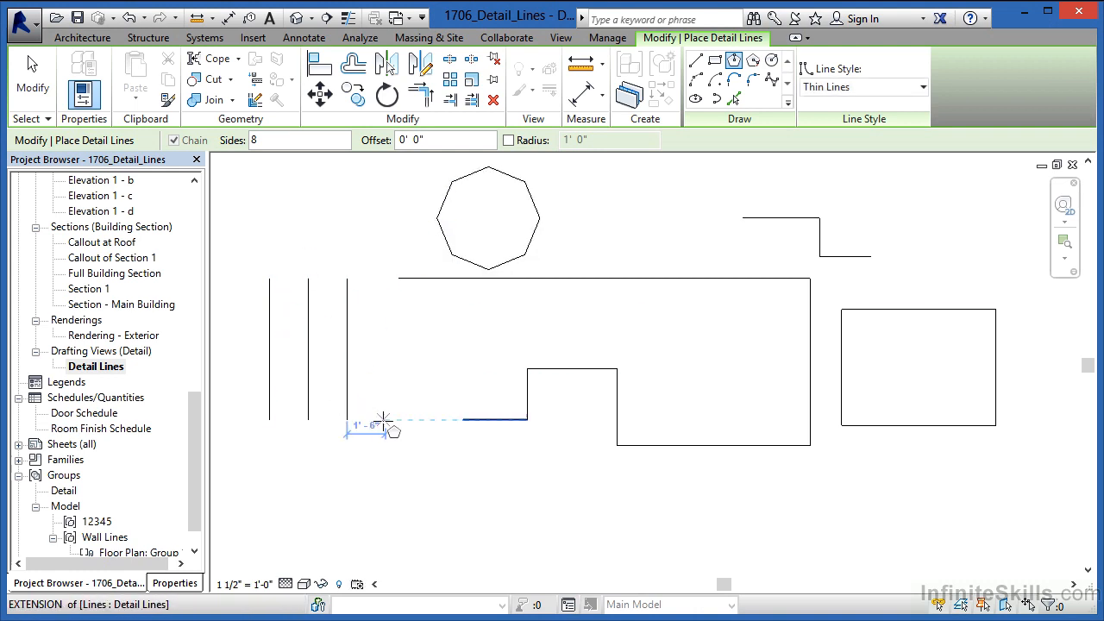
# - Draw a detail-line circle with a radius of about 2'-0" inside the wide part of the outline
pyautogui.click(771, 60)
pyautogui.click(710, 370)
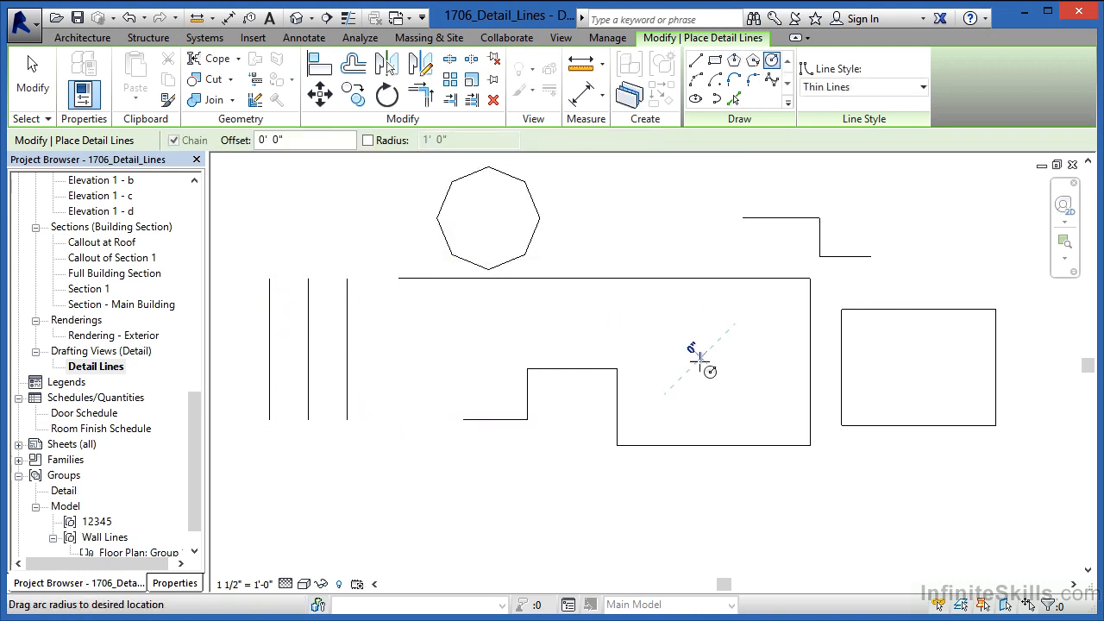
pyautogui.click(753, 358)
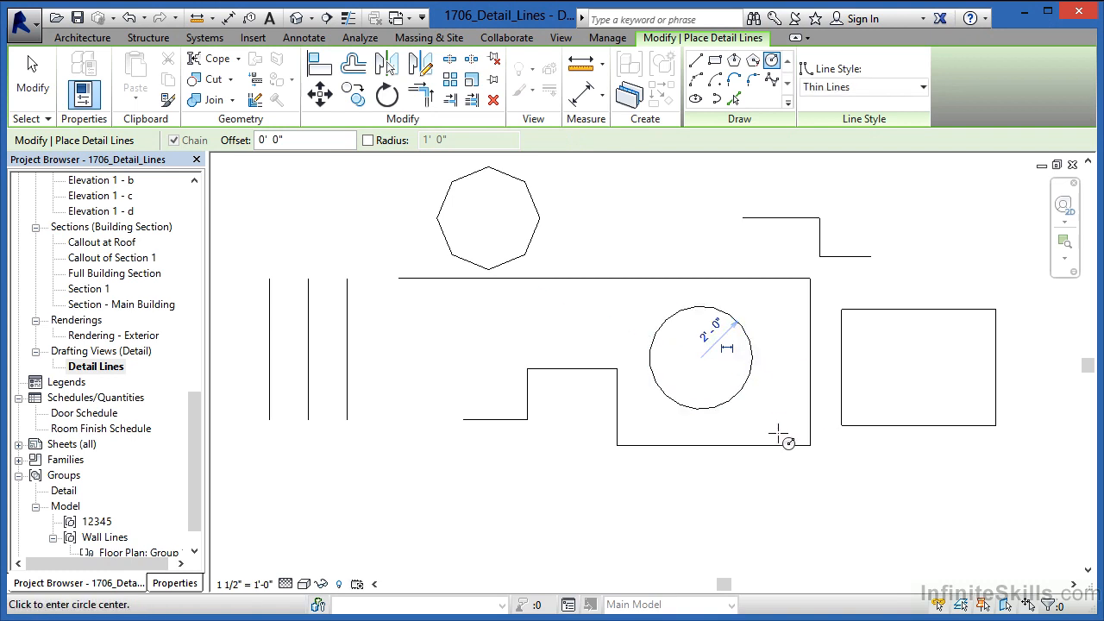
# - Draw a start-end-radius arc with a chord of about 4'-7" between the octagon and the stepped line
pyautogui.click(695, 79)
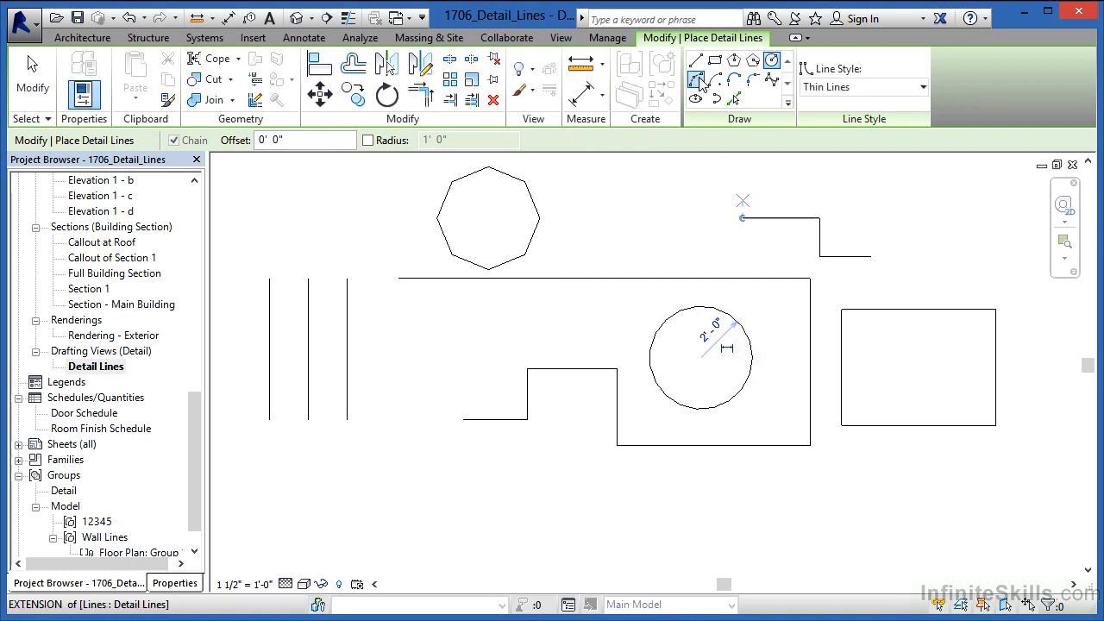
pyautogui.click(595, 235)
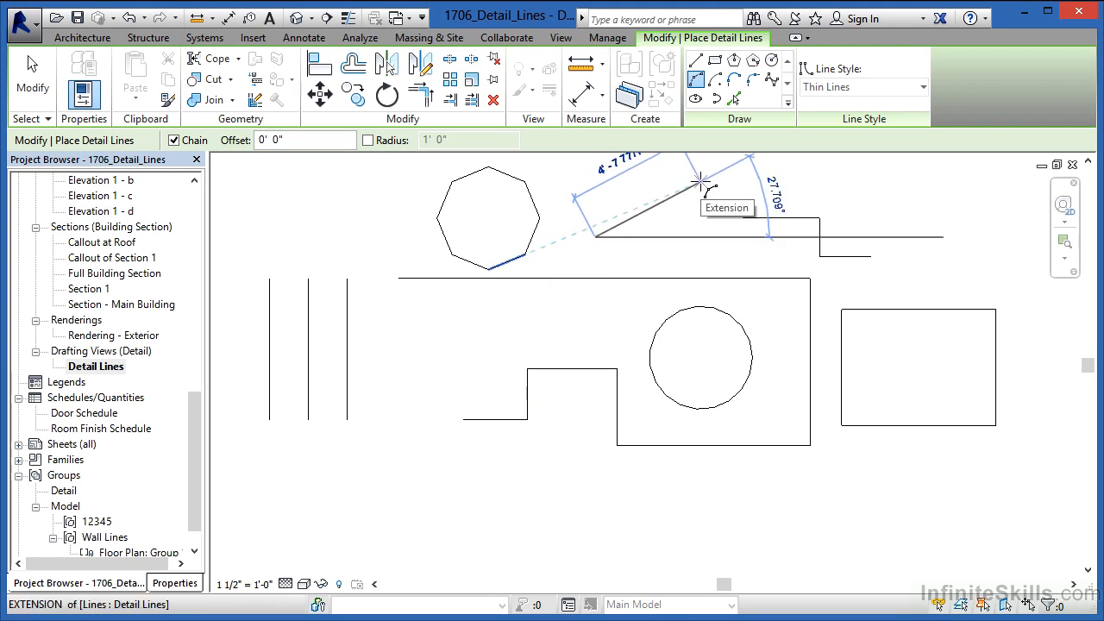
pyautogui.click(700, 183)
pyautogui.click(637, 195)
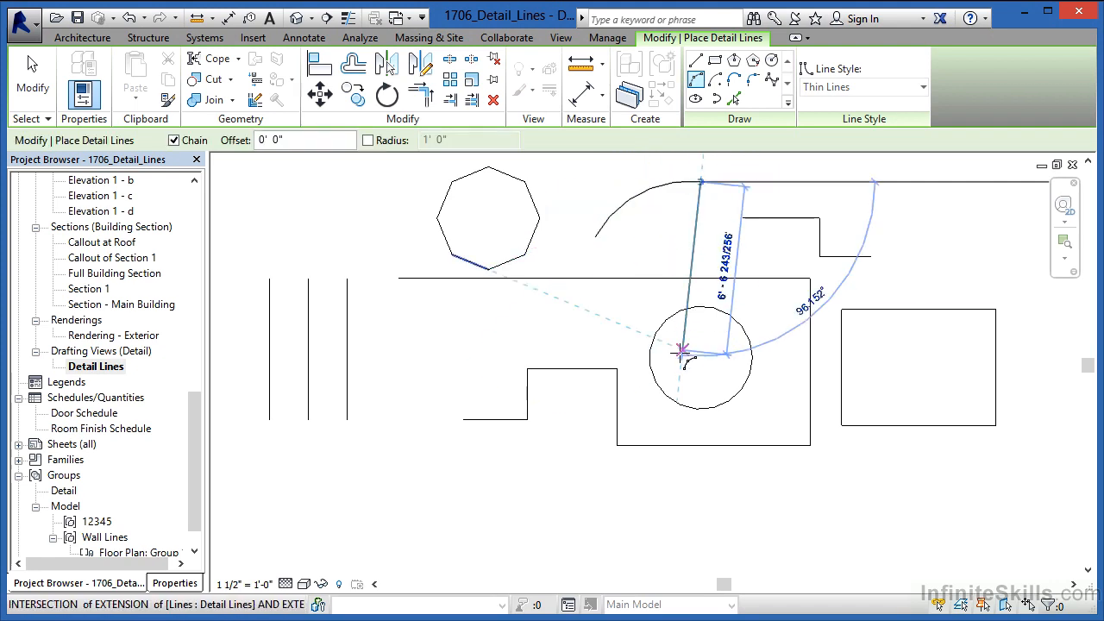
# - Draw a detail-line ellipse below the outline with half-axes of about 2'-6" horizontally and 2'-0" vertically
pyautogui.click(695, 98)
pyautogui.click(462, 497)
pyautogui.click(526, 497)
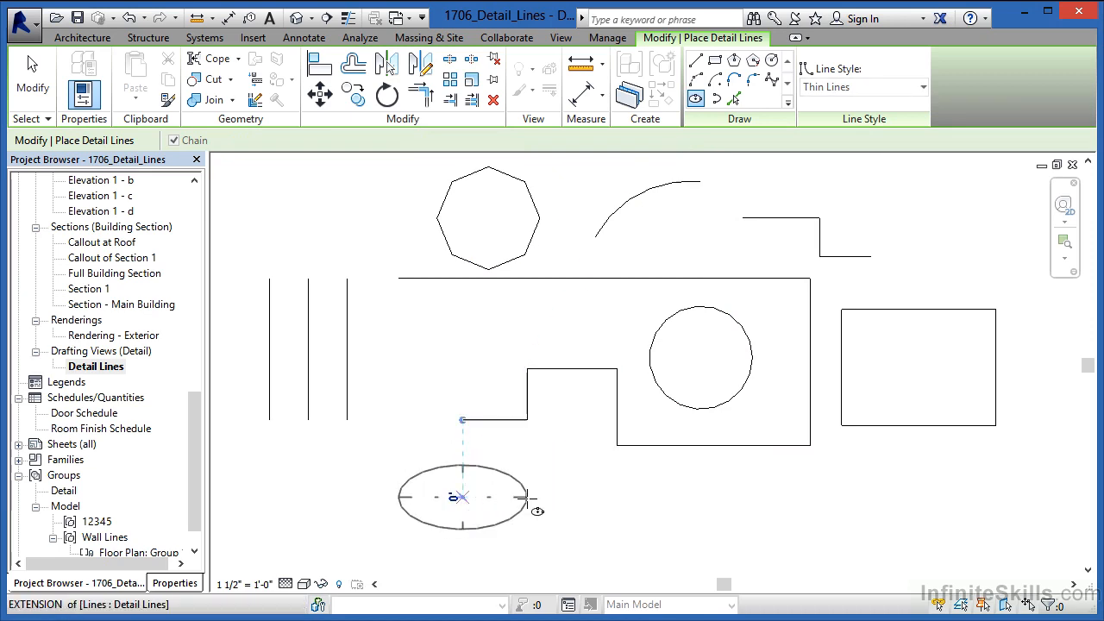
pyautogui.click(463, 446)
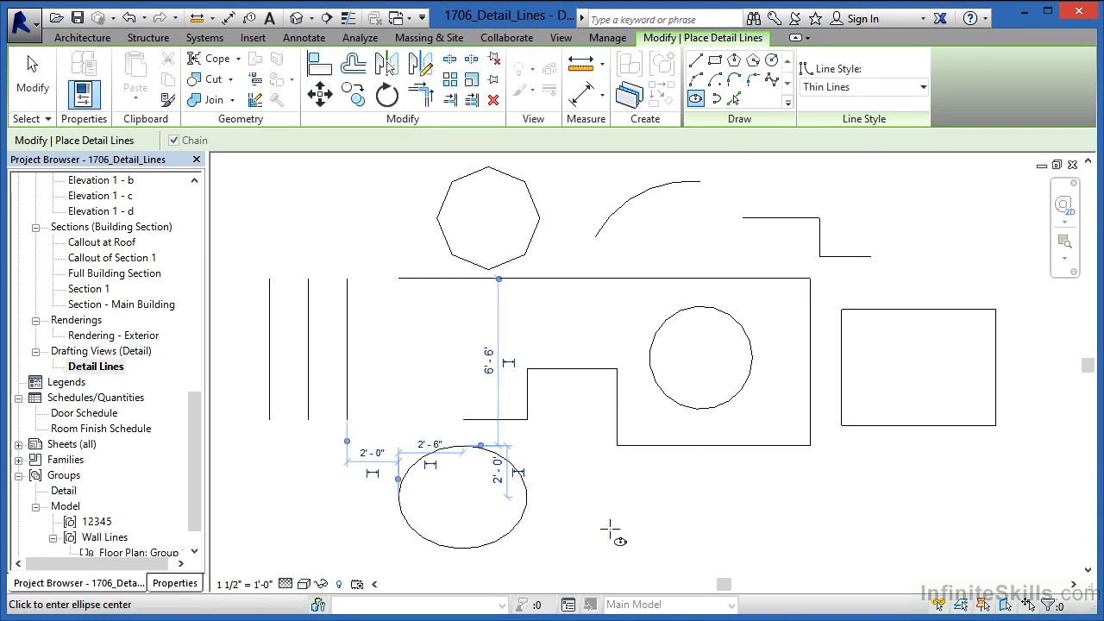
# - Draw a horizontal detail line 7'-0" long below the outline, starting beneath its lower inner corner beside the ellipse
pyautogui.click(696, 63)
pyautogui.click(536, 250)
pyautogui.press('Escape')
pyautogui.click(617, 509)
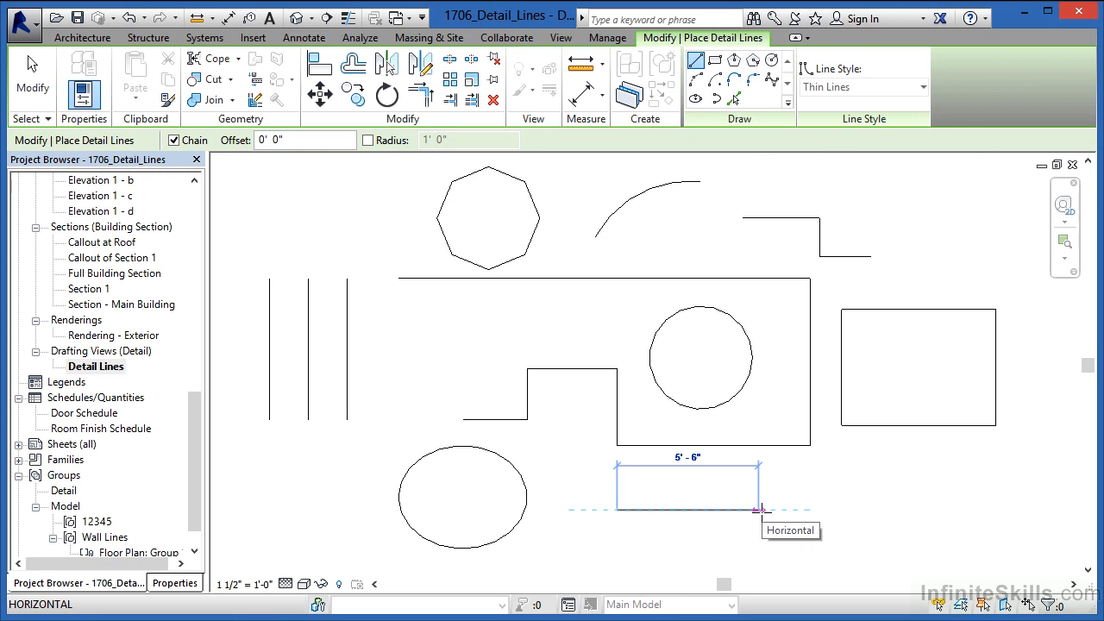
pyautogui.write('7')
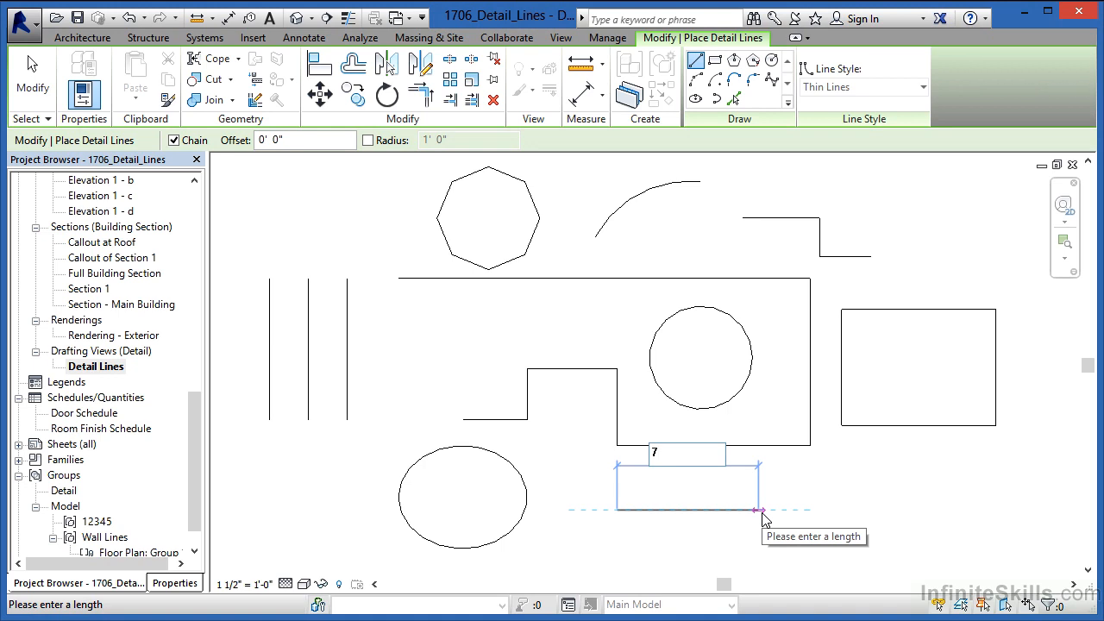
pyautogui.press('Return')
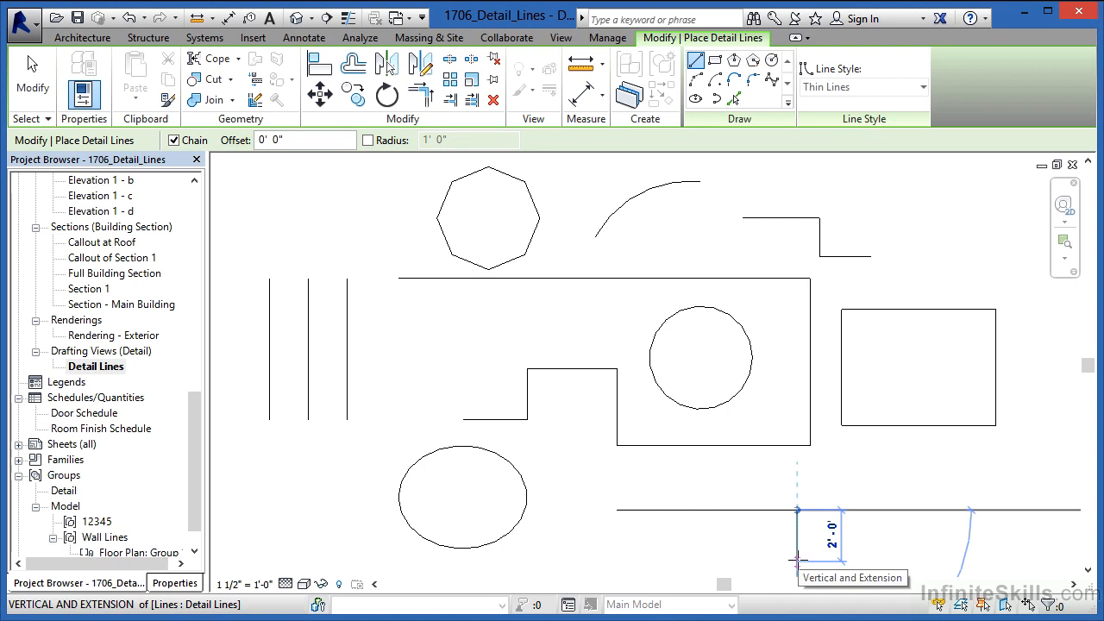
# - Chain a 1'-6" vertical detail line downward from the end of the 7'-0" line and finish the chain
pyautogui.write("1'6")
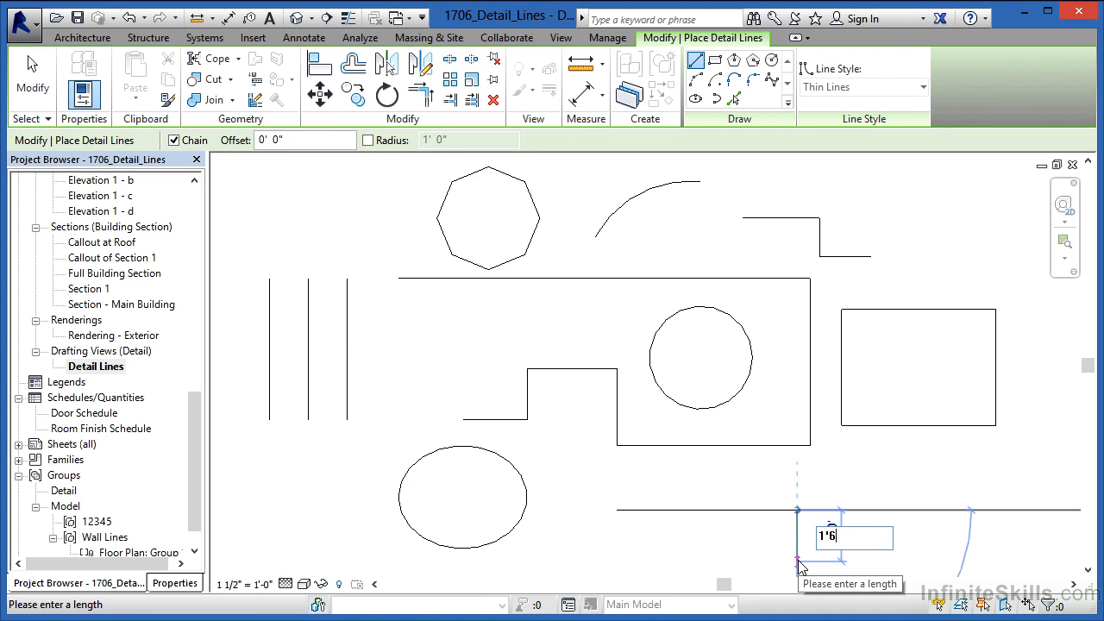
pyautogui.press('Return')
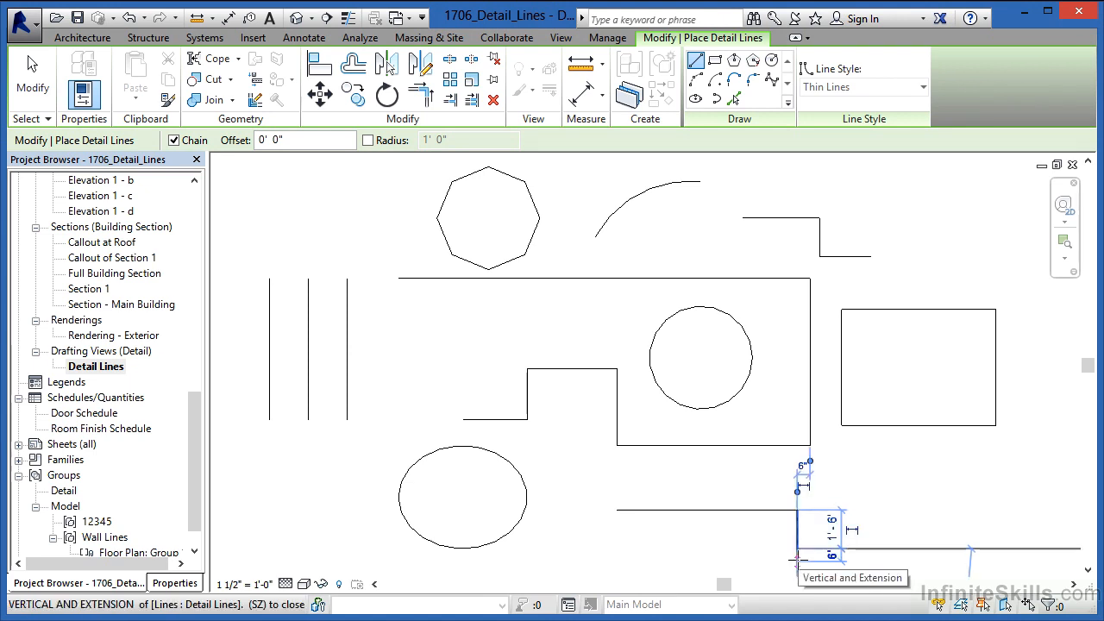
pyautogui.press('Escape')
pyautogui.press('Escape')
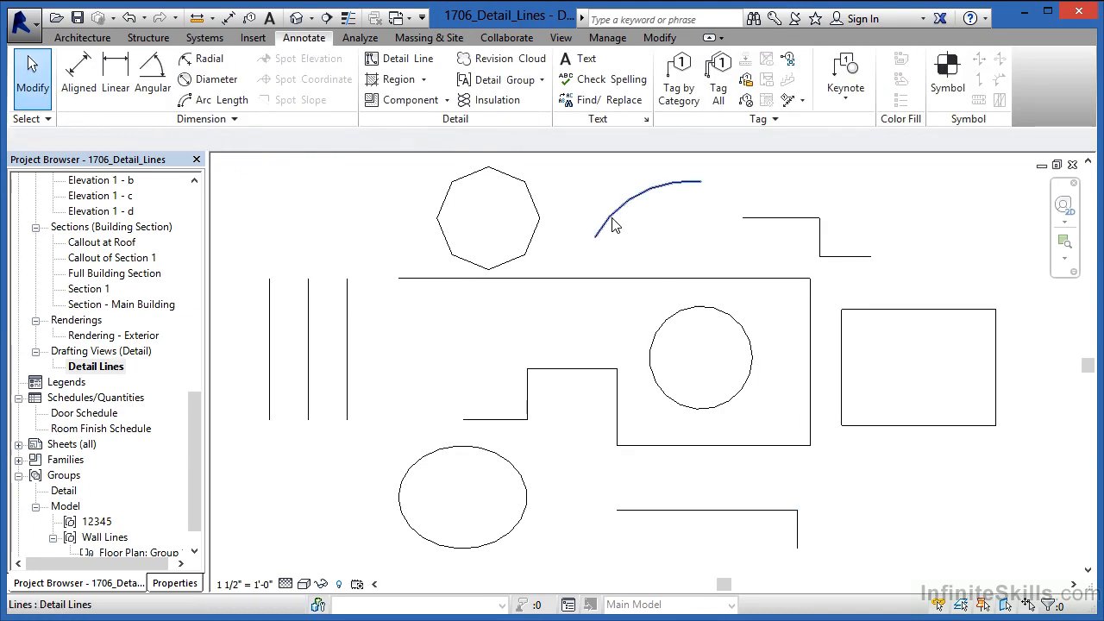
# - Draw a short horizontal detail line in the Medium Lines style between the outline and the 7'-0" line
pyautogui.click(402, 62)
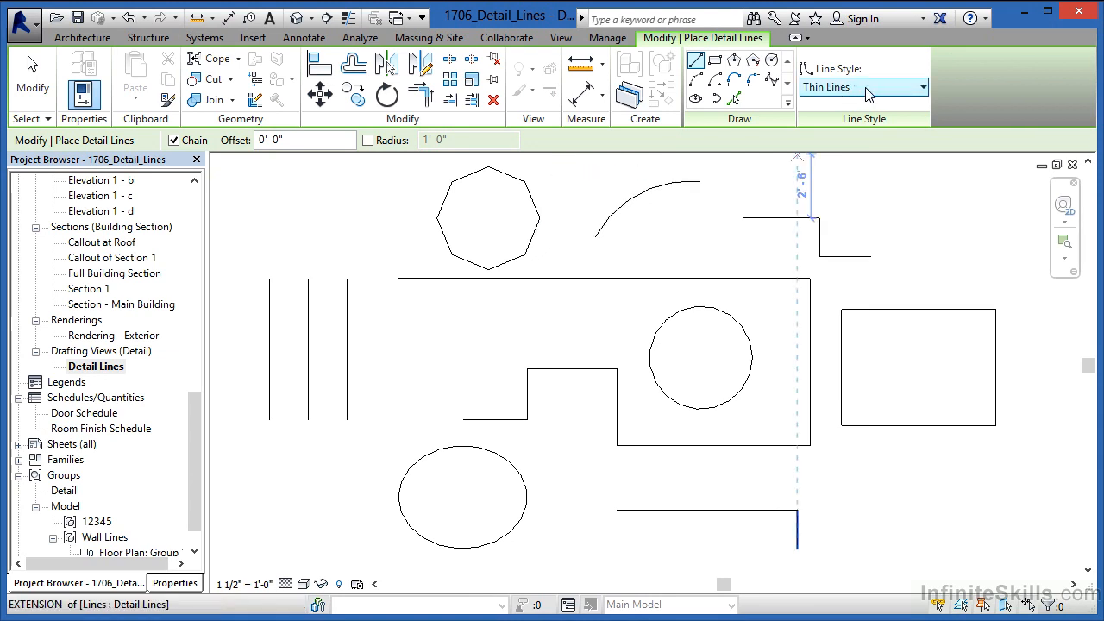
pyautogui.click(867, 90)
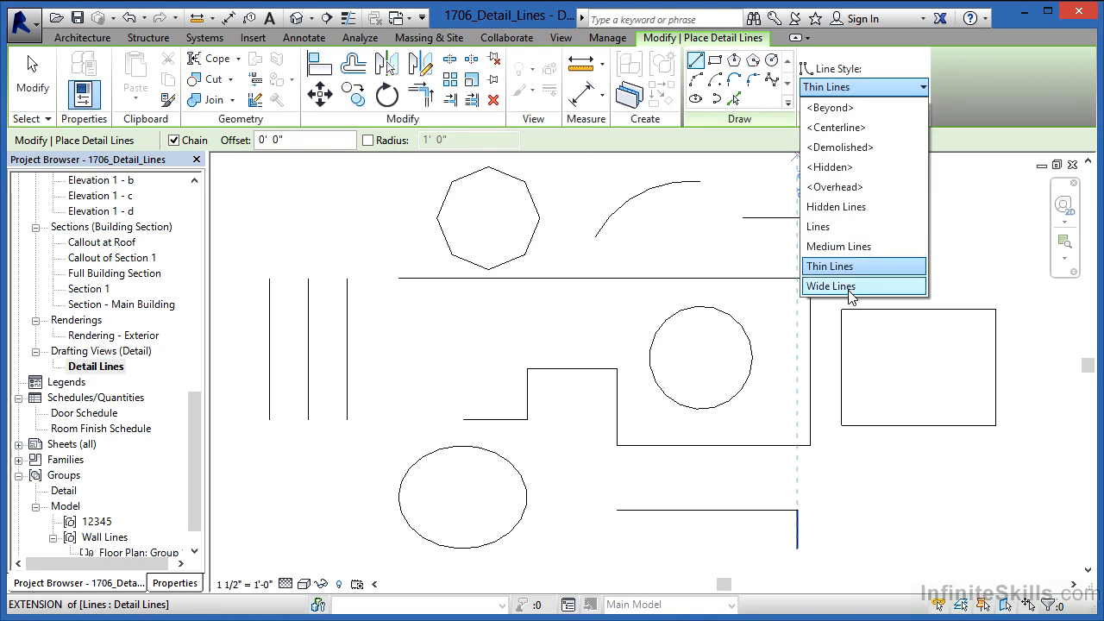
pyautogui.click(835, 247)
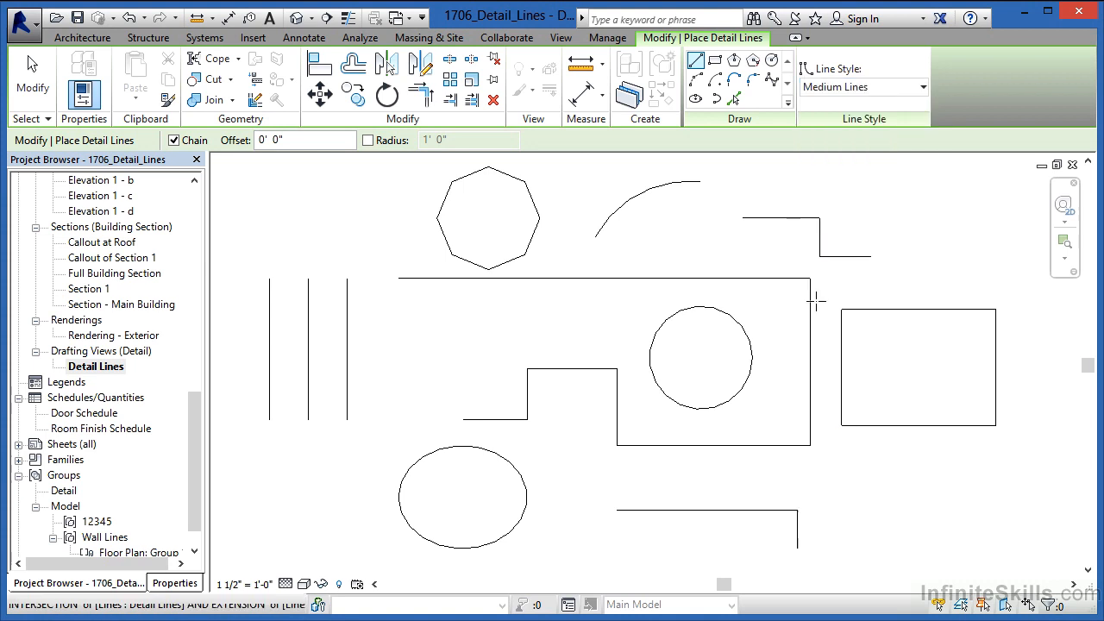
pyautogui.click(681, 486)
pyautogui.click(771, 486)
pyautogui.press('Escape')
pyautogui.press('Escape')
pyautogui.scroll(3, 779, 507)
pyautogui.scroll(6, 779, 507)
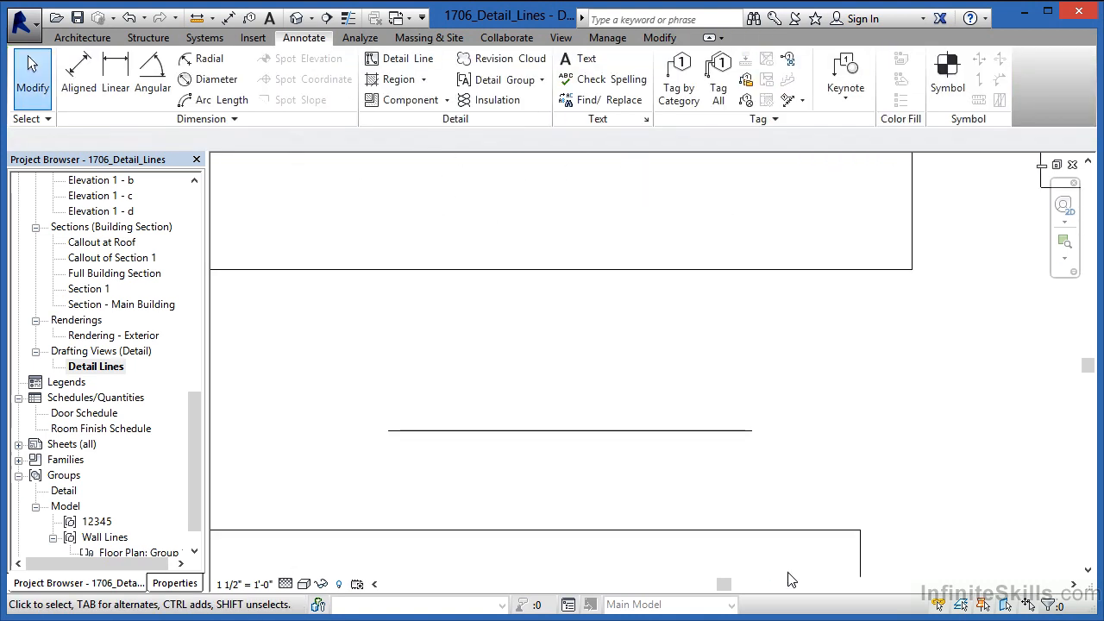
pyautogui.scroll(3, 749, 508)
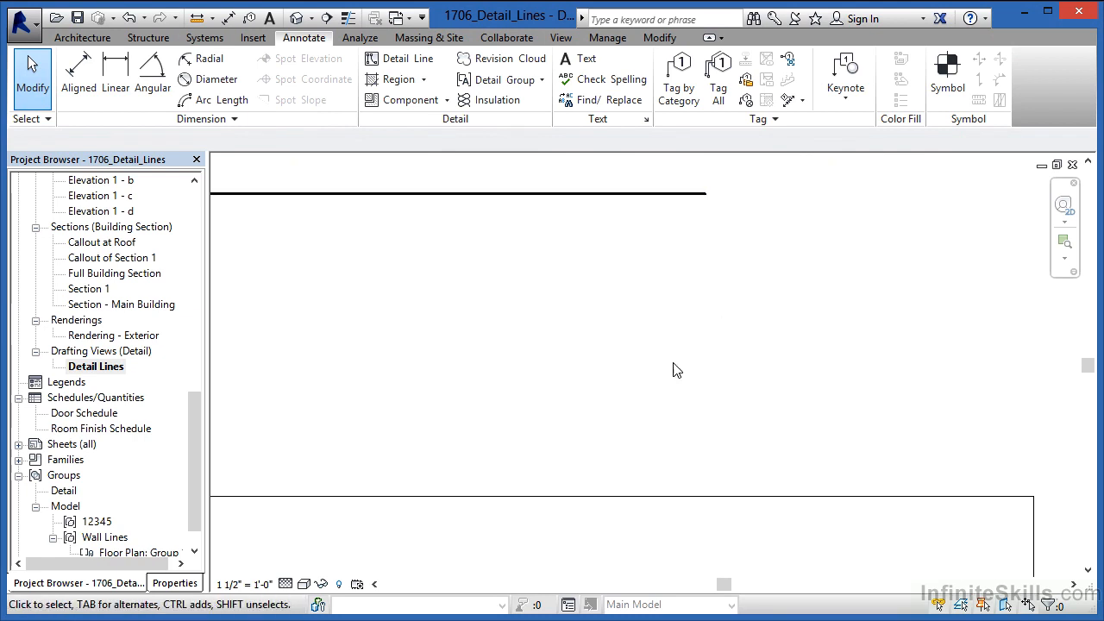
# - Draw a short horizontal detail line in the Wide Lines style between the medium line and the 7'-0" line
pyautogui.click(411, 60)
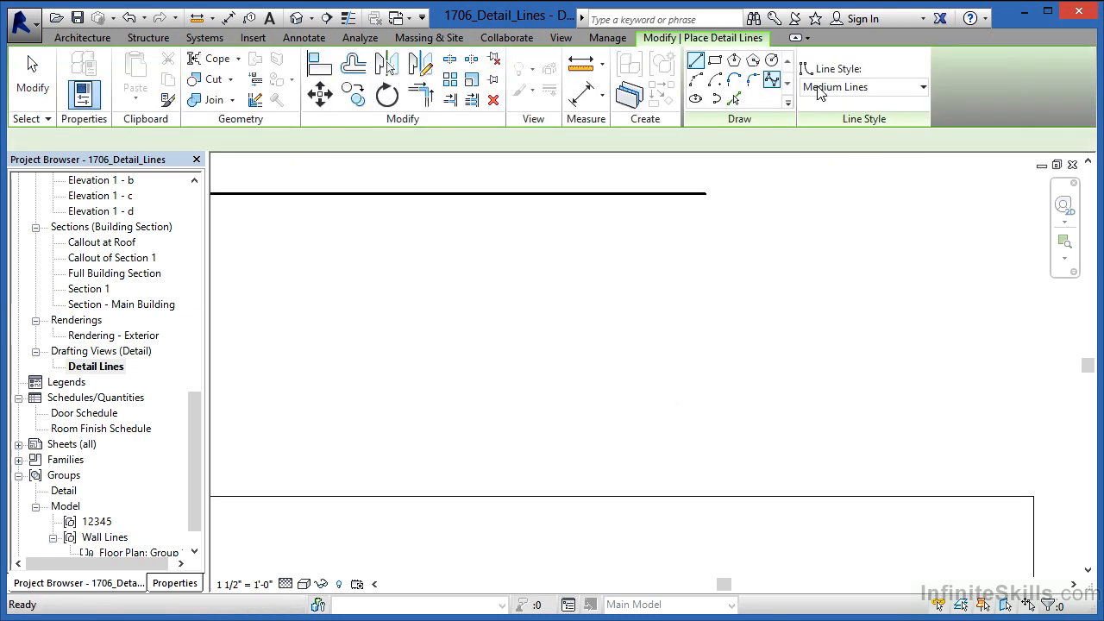
pyautogui.click(916, 87)
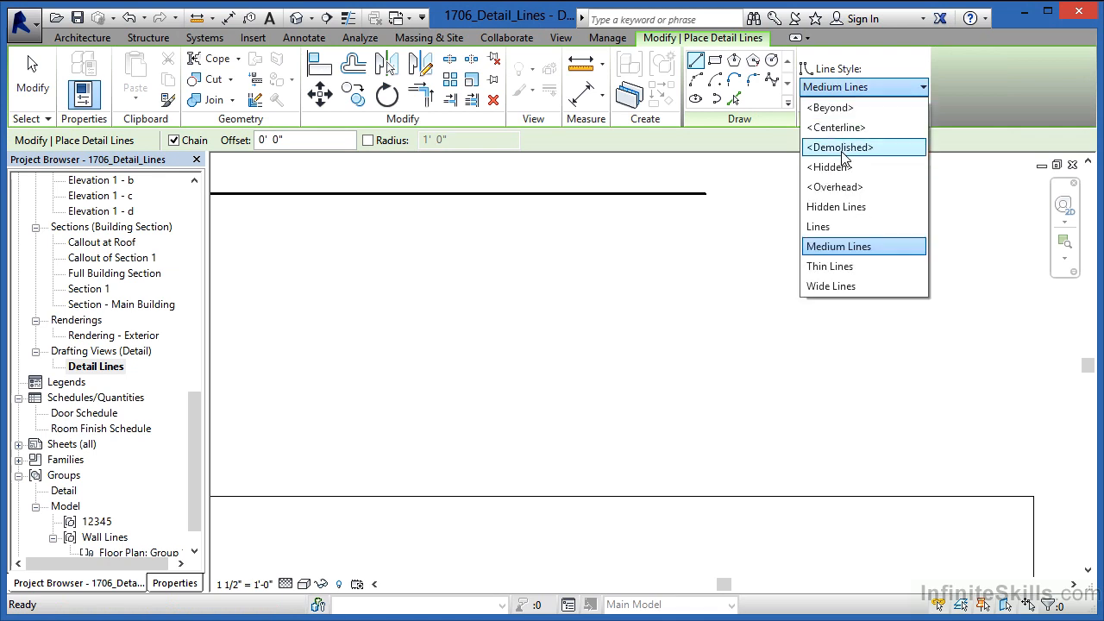
pyautogui.click(832, 286)
pyautogui.click(364, 316)
pyautogui.click(880, 363)
pyautogui.press('Escape')
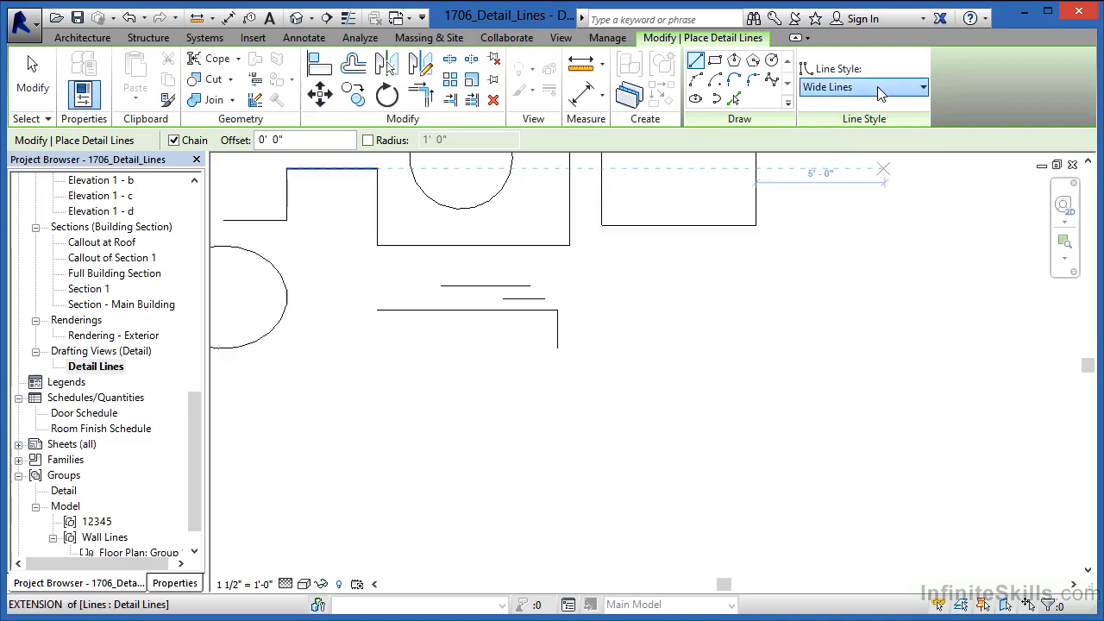
# - Draw a horizontal detail line in the <Hidden> style just above the medium line, below the outline
pyautogui.click(862, 87)
pyautogui.click(850, 168)
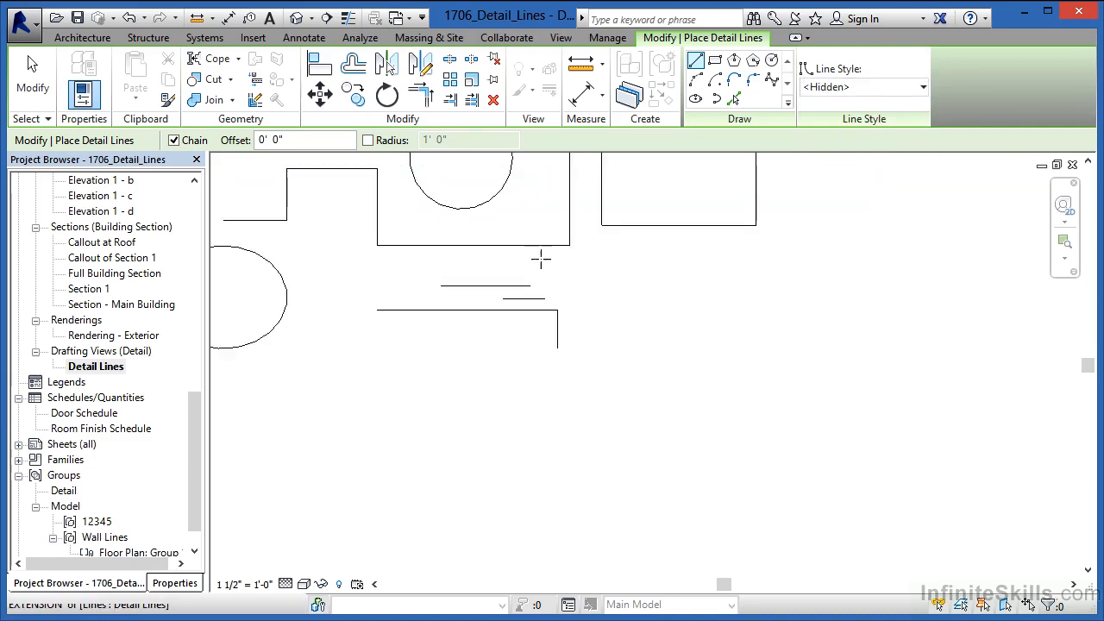
pyautogui.click(452, 273)
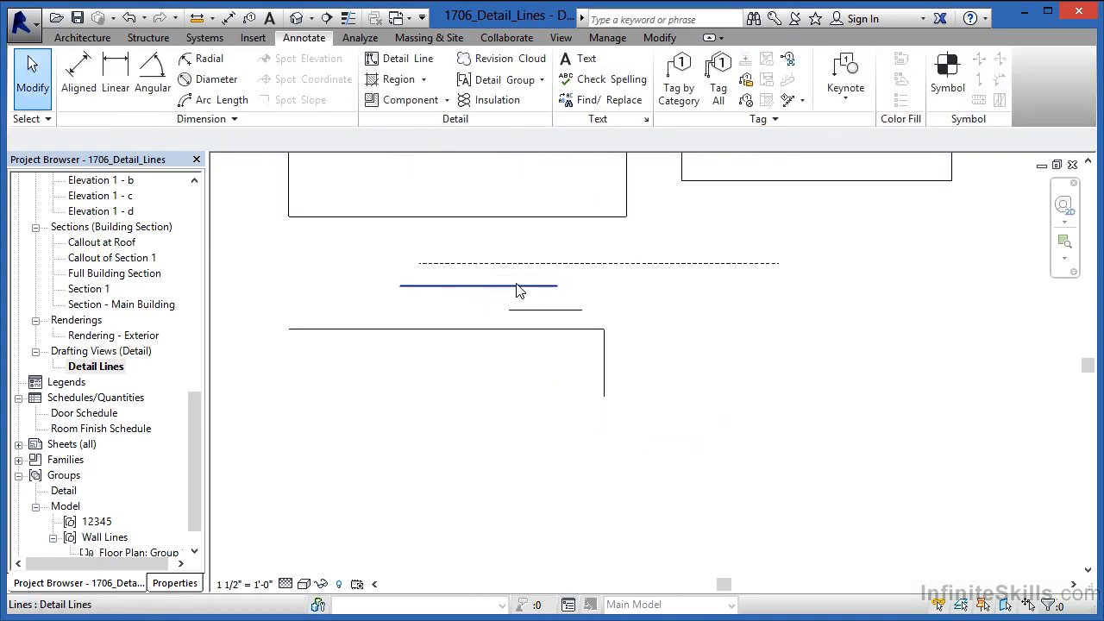
pyautogui.scroll(4, 552, 250)
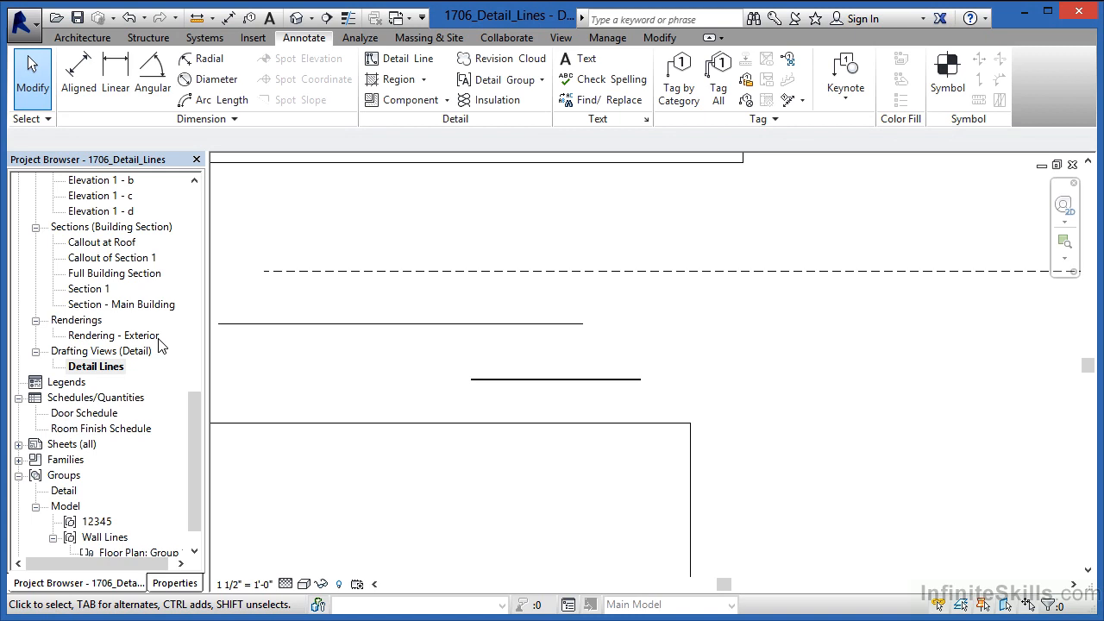
# - Start another detail line and open the choice of line styles
pyautogui.click(405, 59)
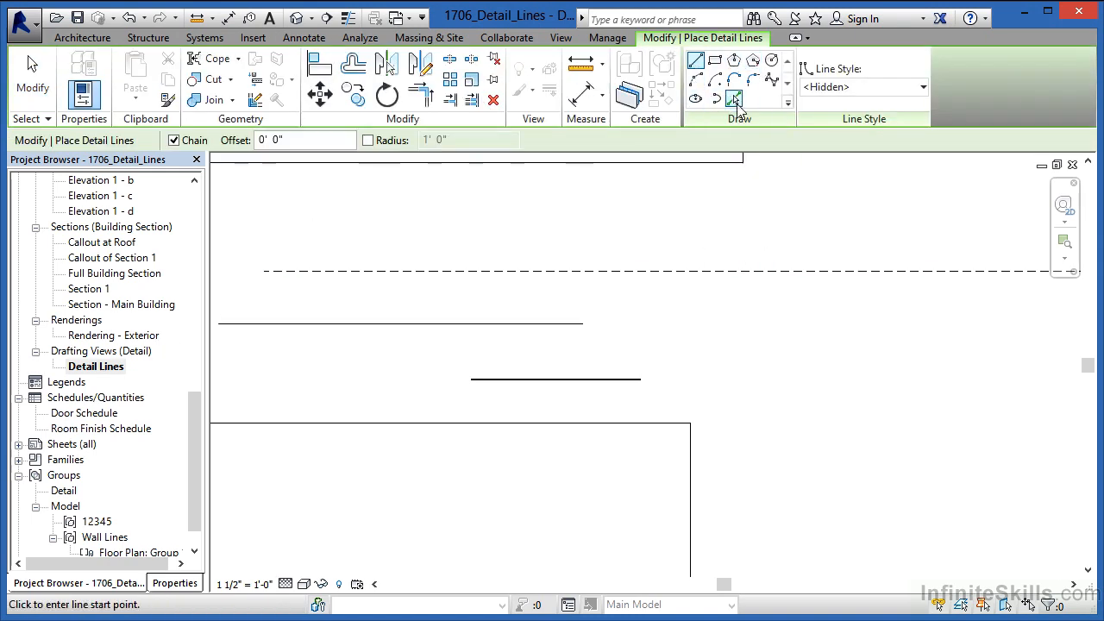
pyautogui.click(887, 96)
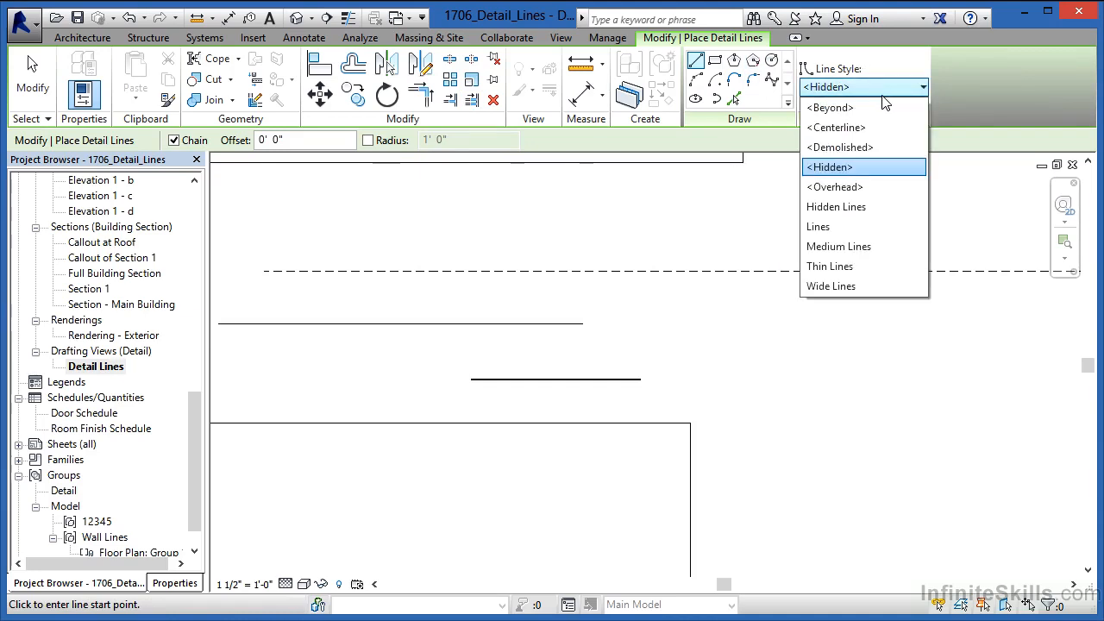